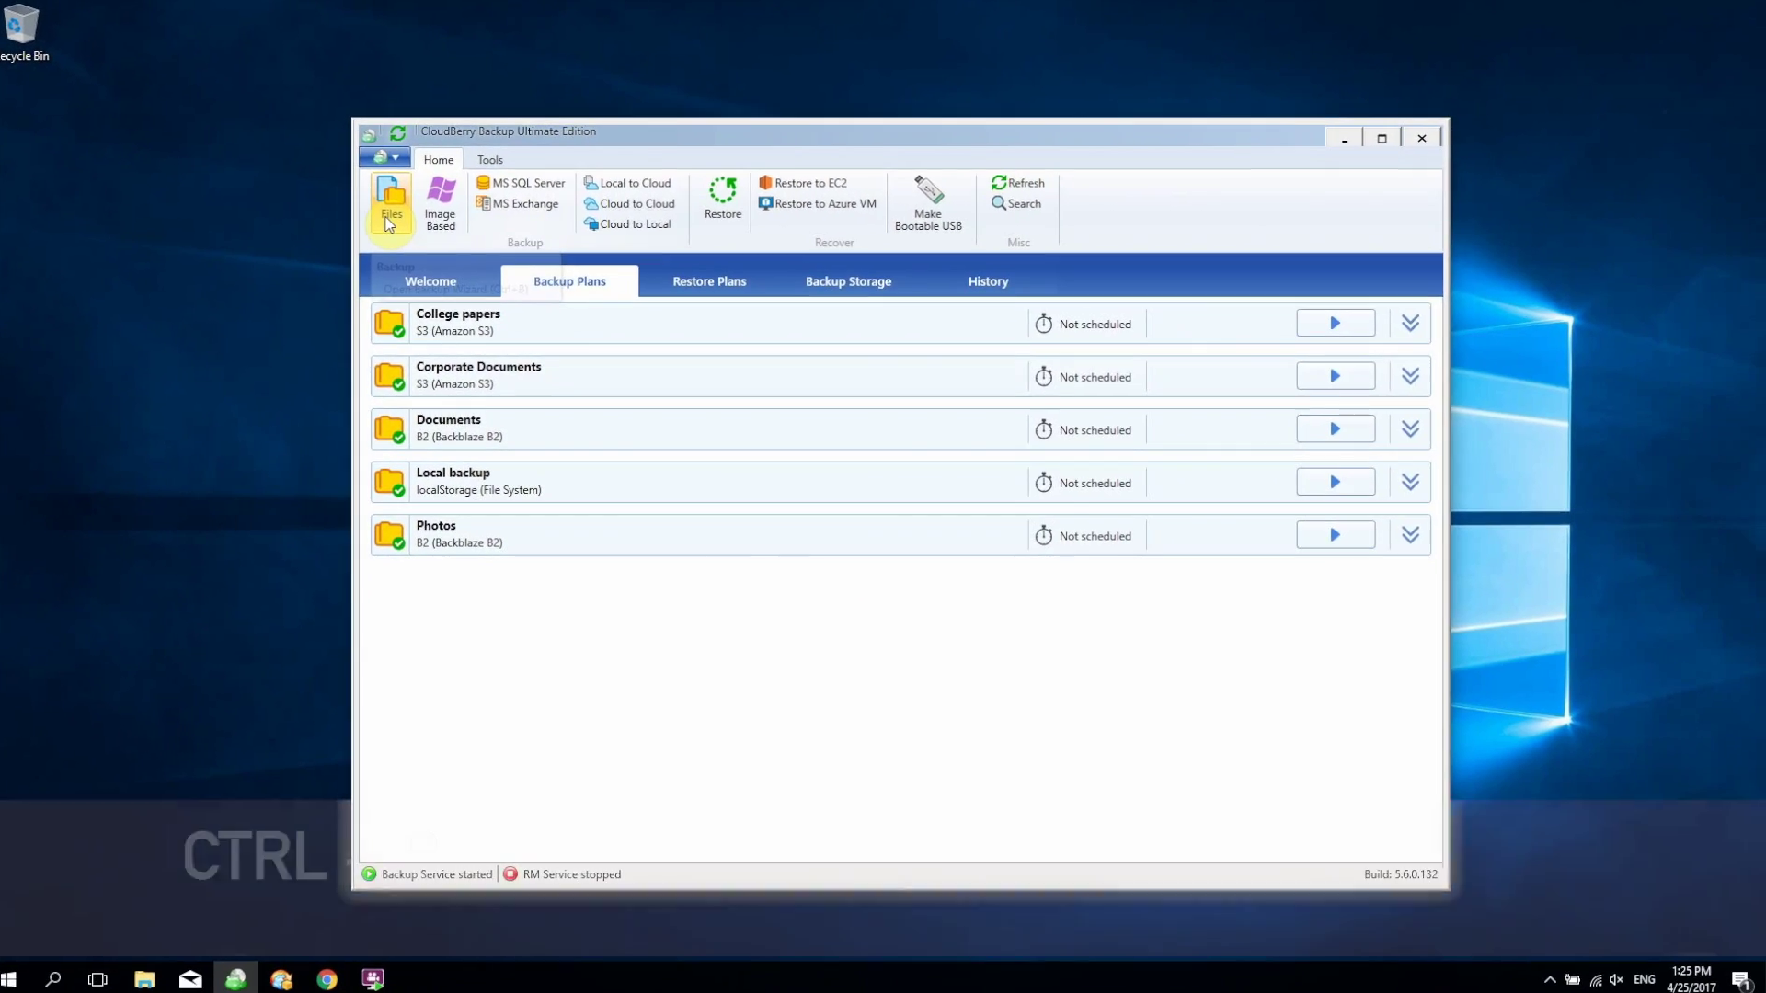
Start a hybrid backup plan to localStorage and Amazon S3, keeping the default plan name.
key(ctrl+b)
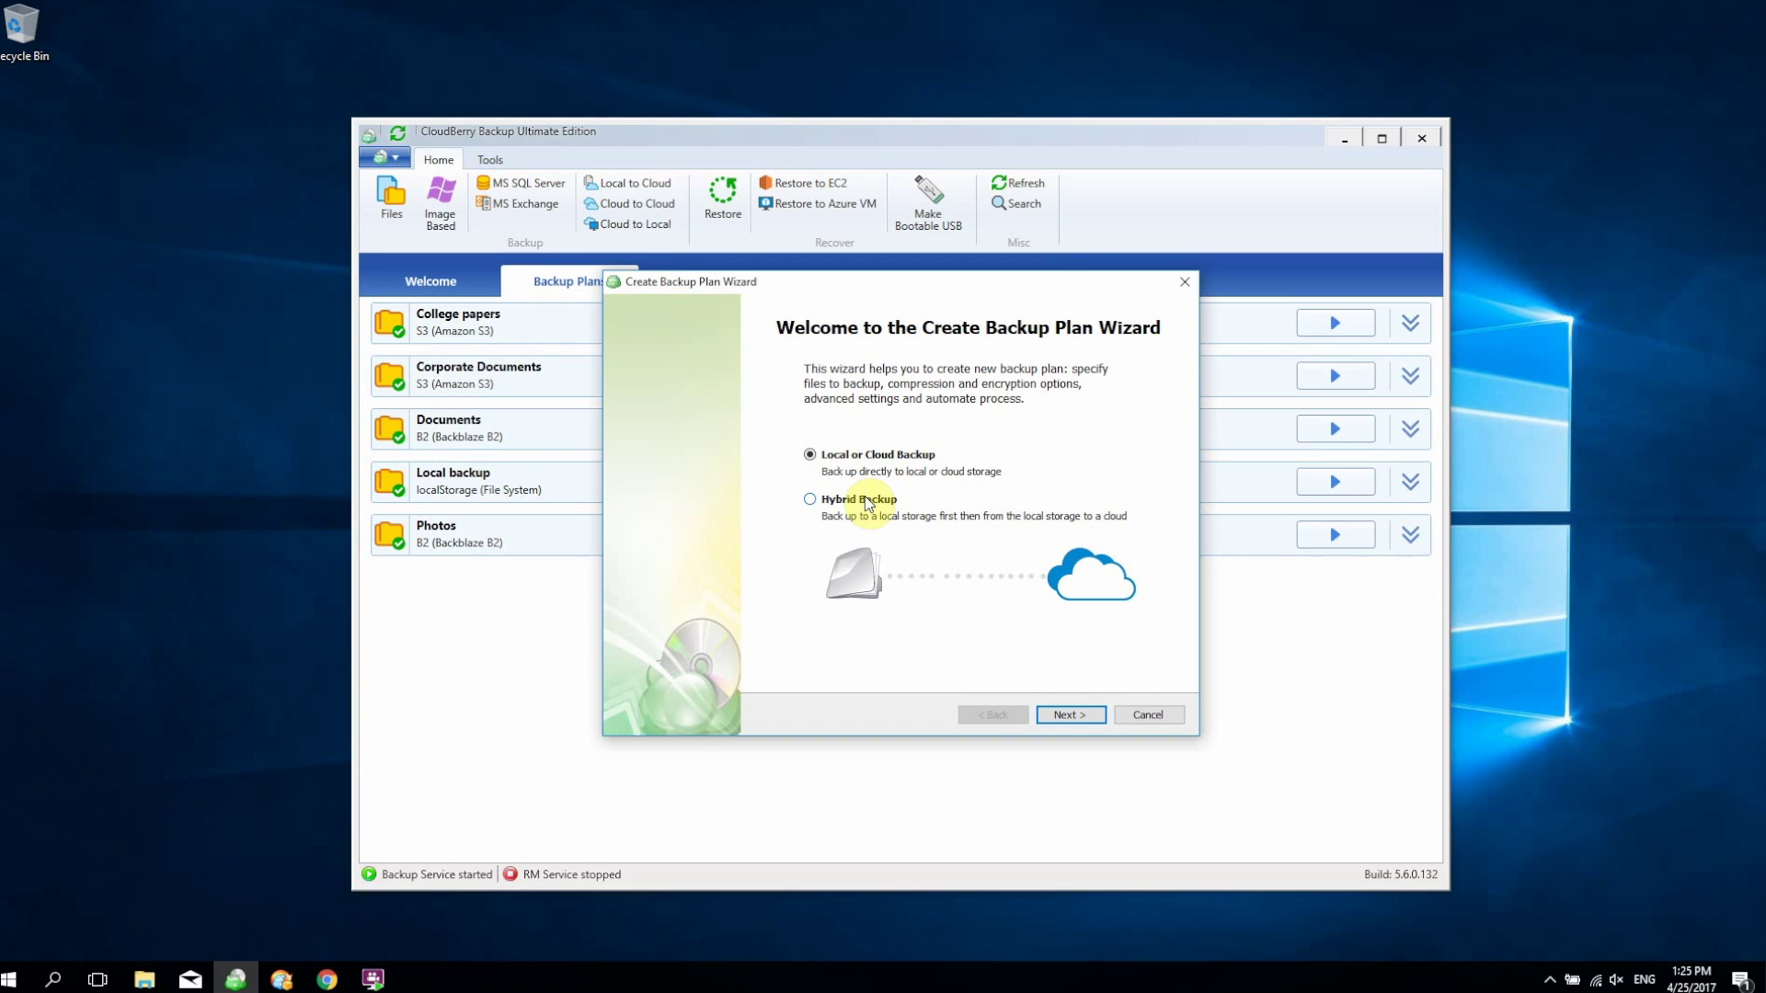
click(865, 501)
key(Return)
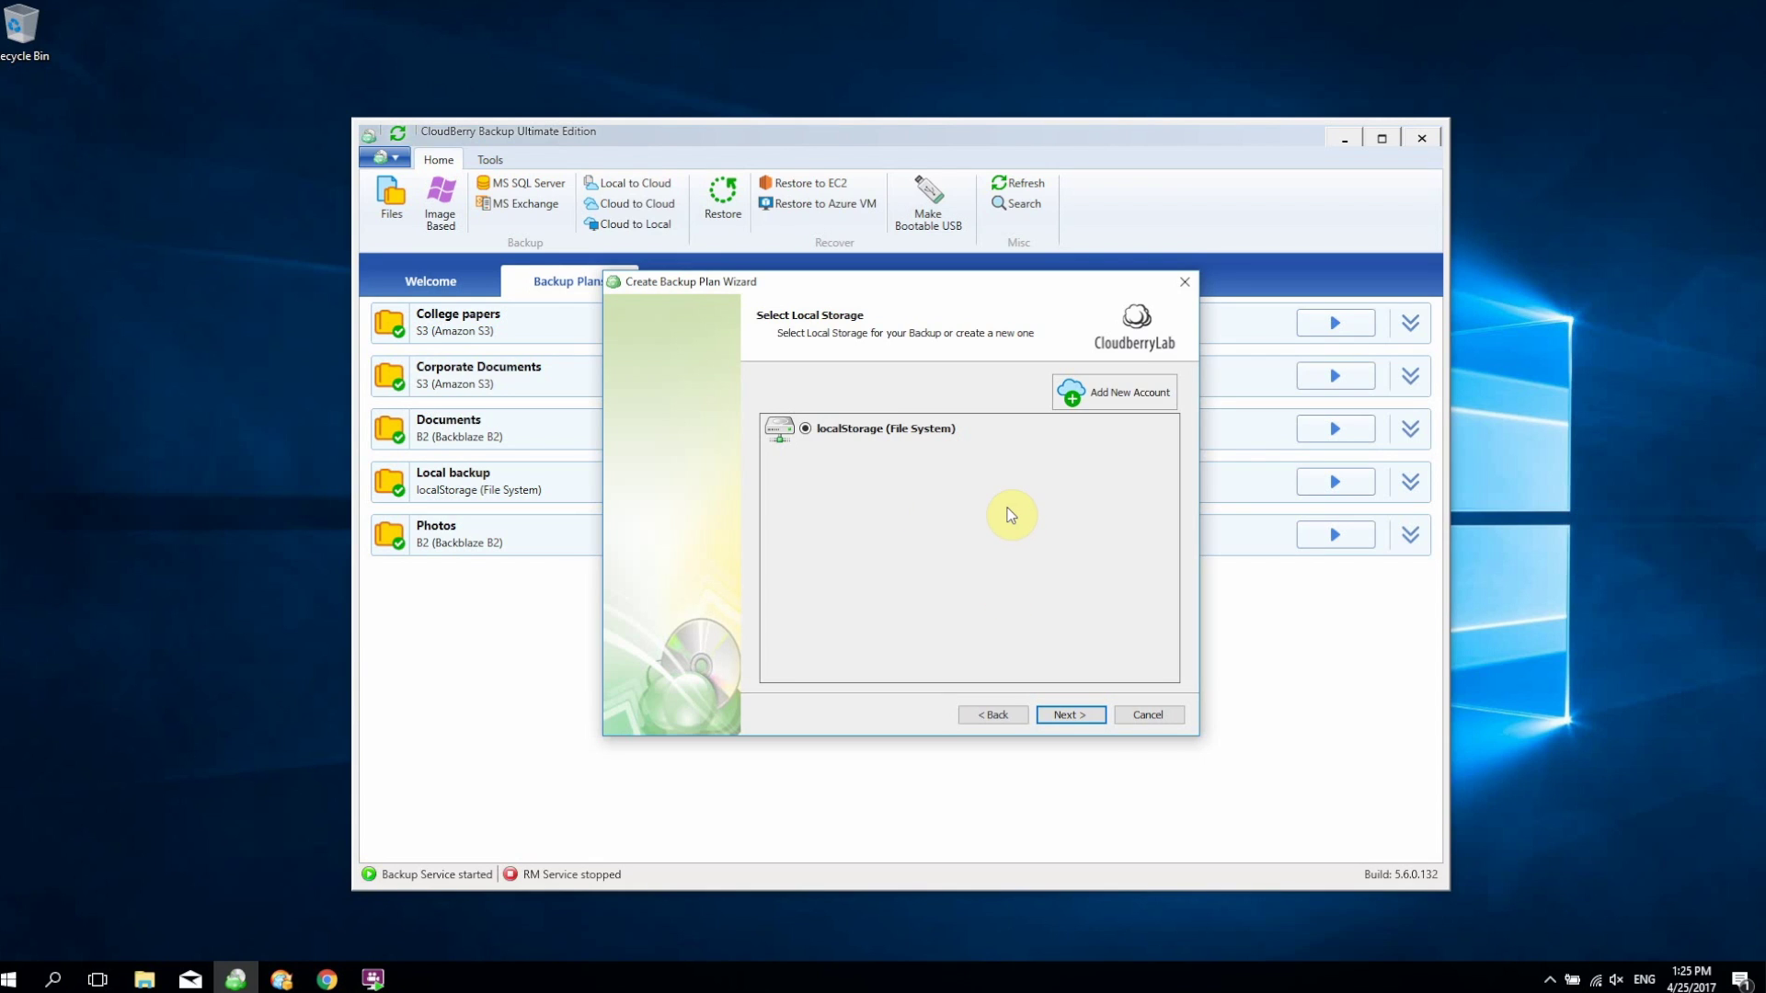
click(1063, 718)
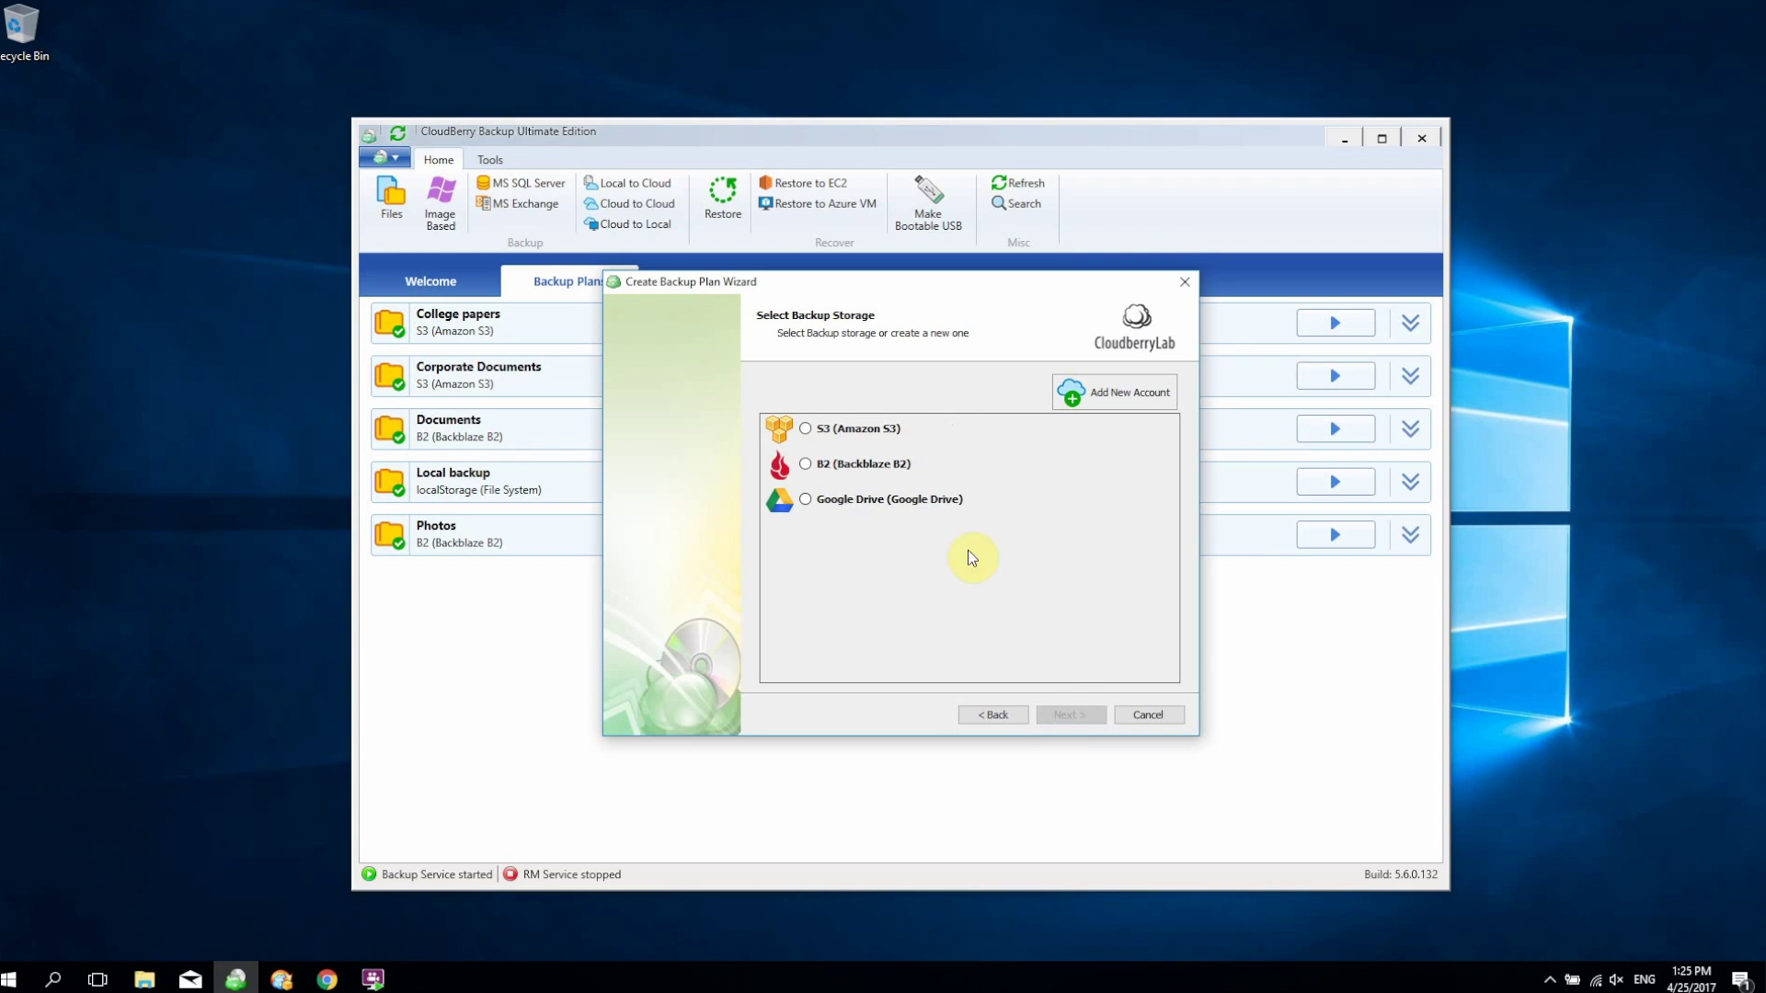
click(885, 432)
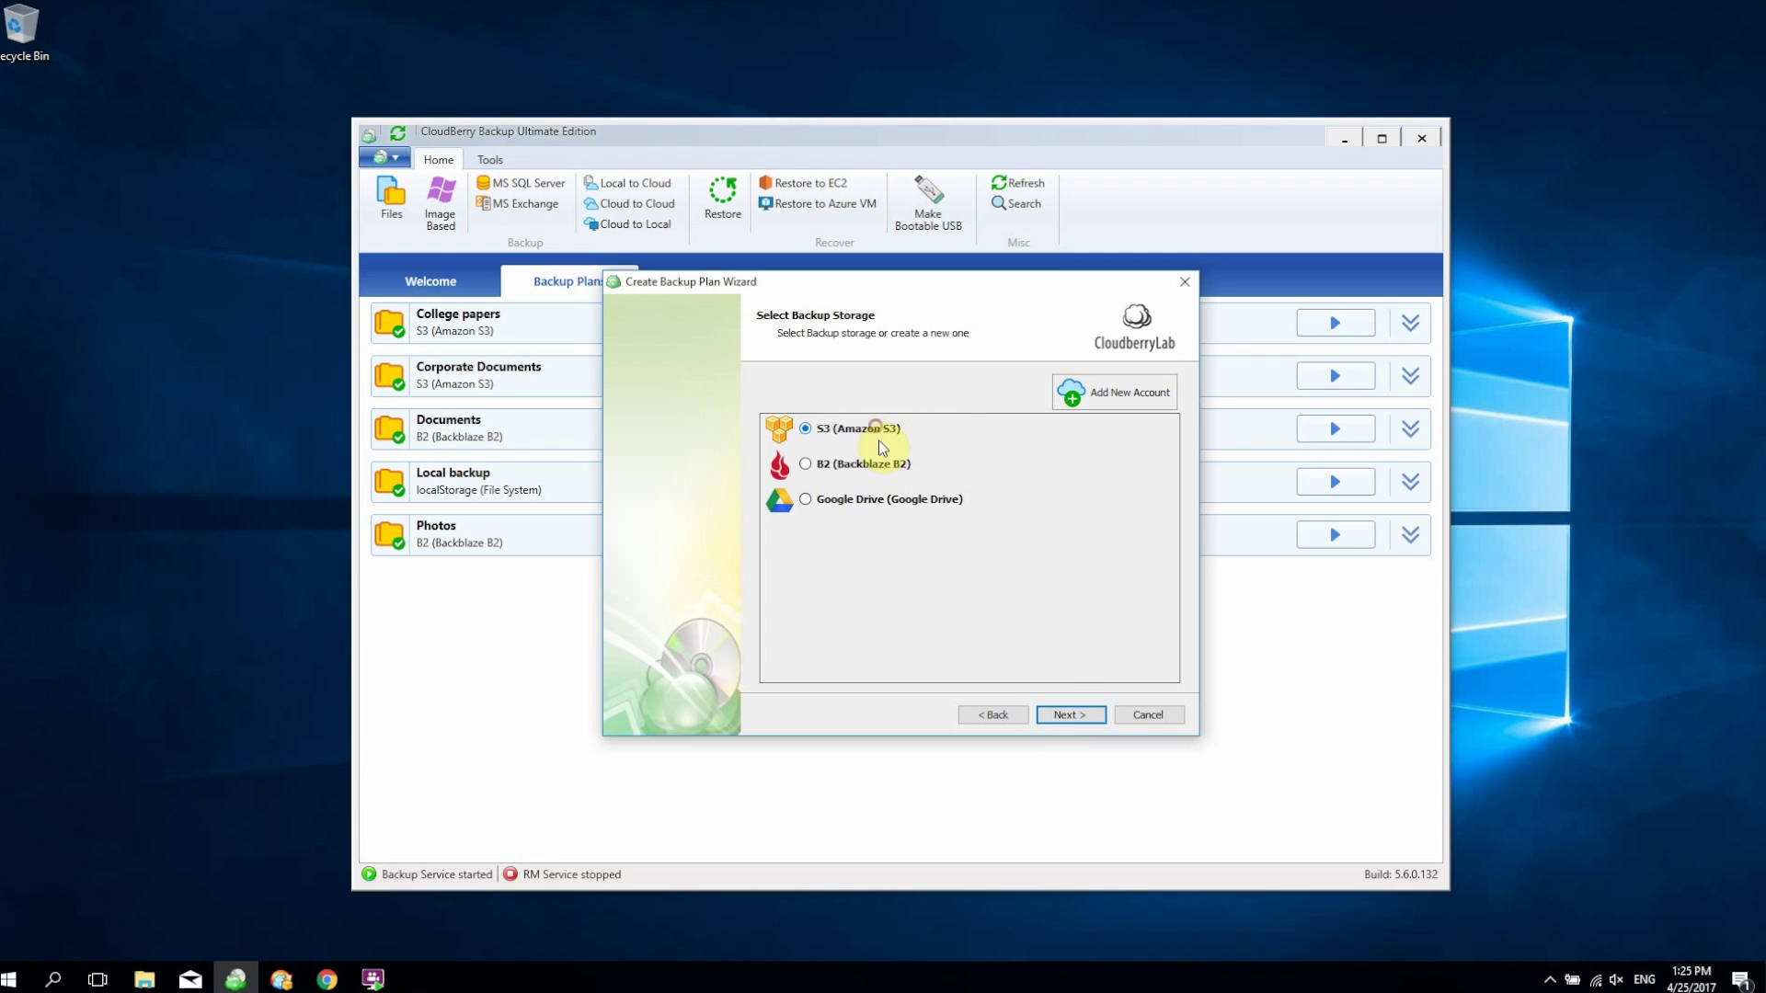
click(1069, 714)
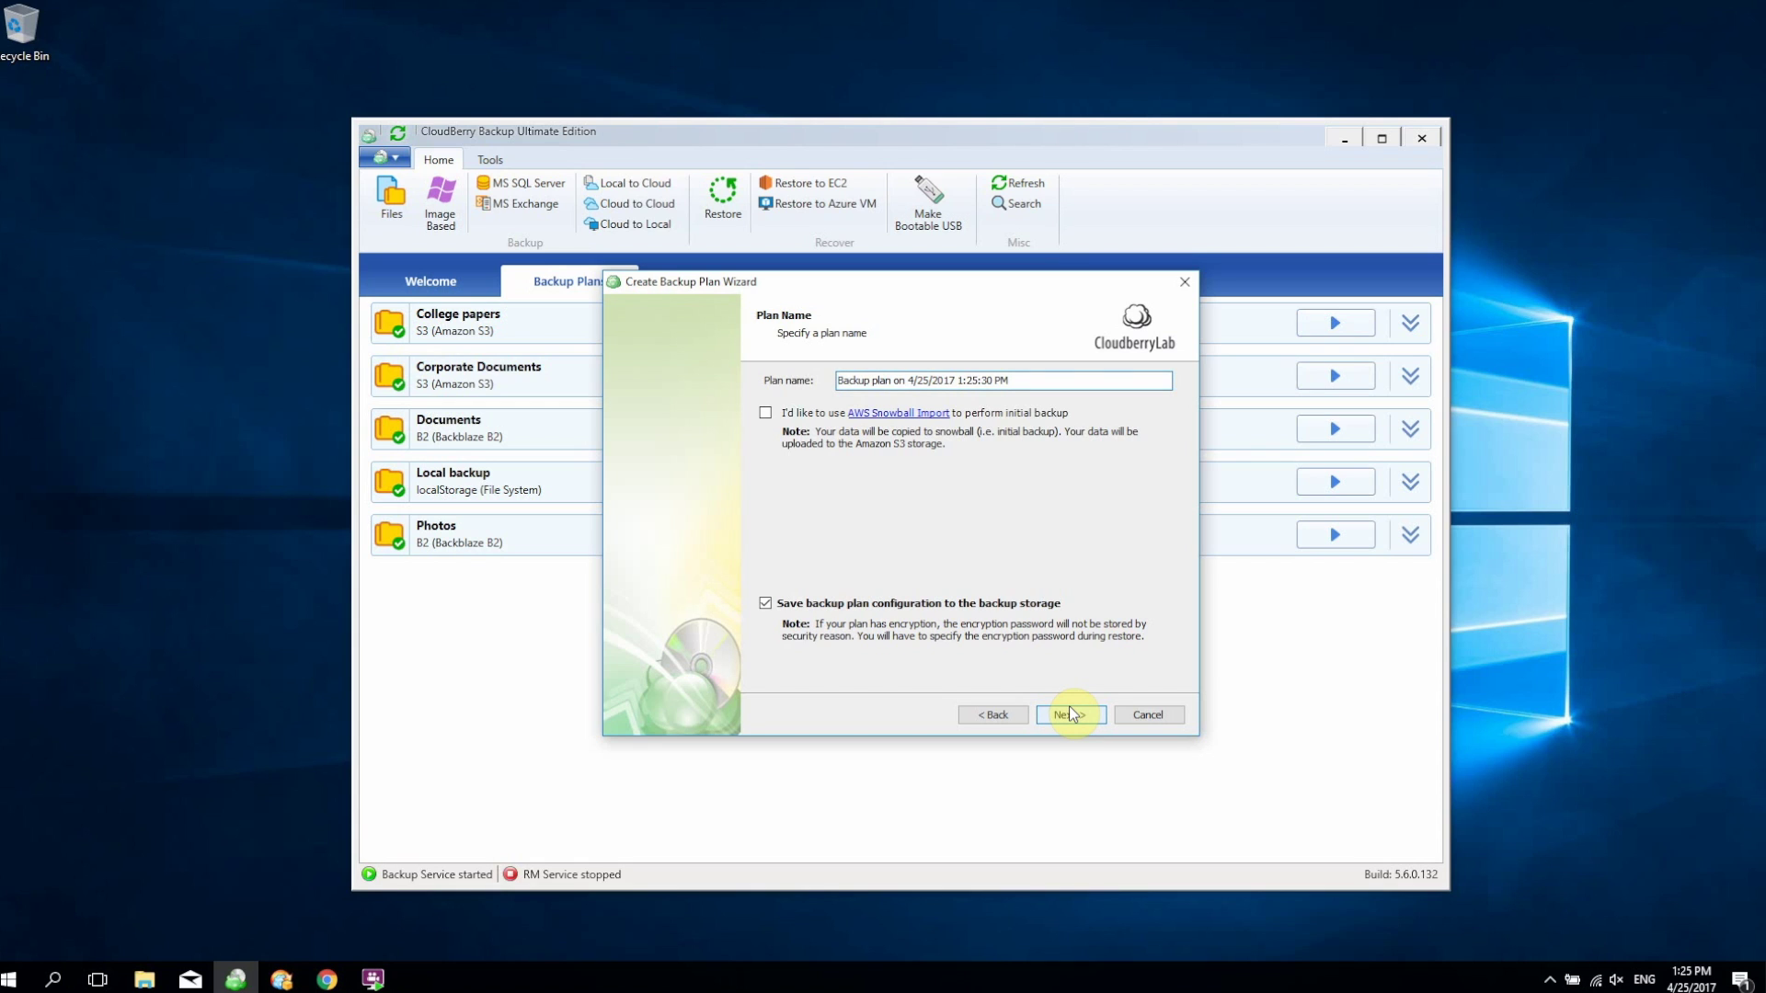
click(1070, 714)
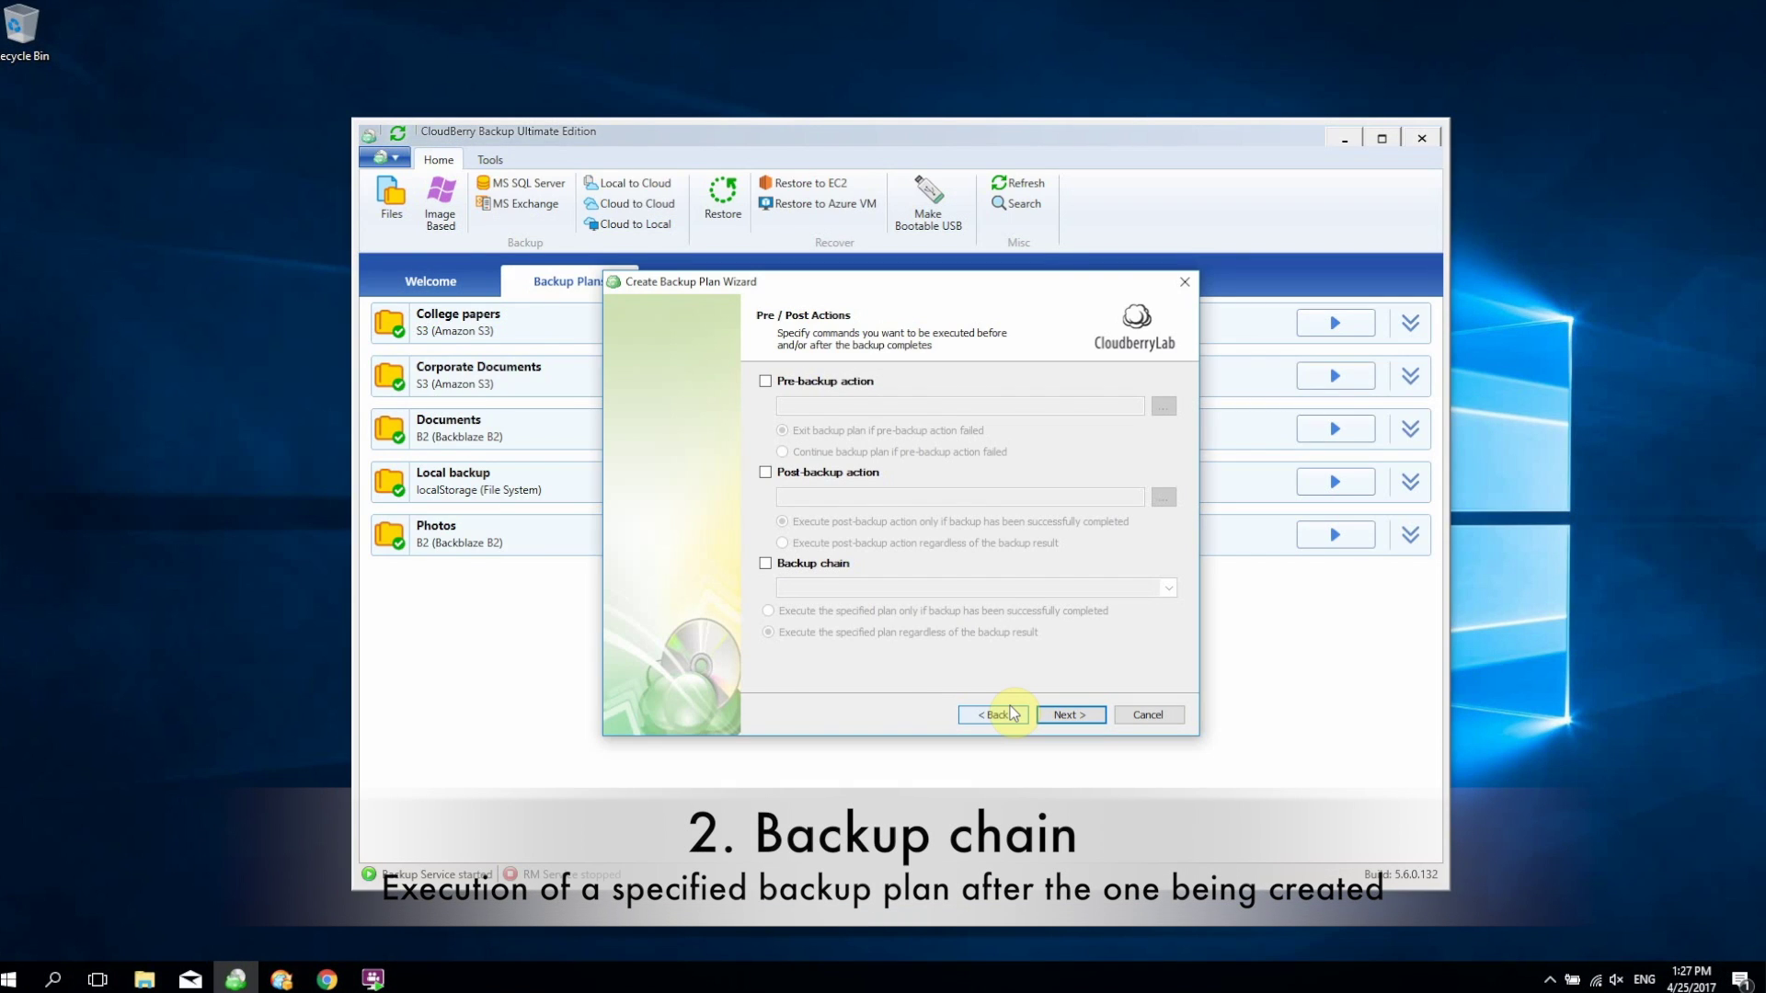
Leave pre- and post-backup actions off and enable backup chain to run the Photos plan afterward.
click(764, 381)
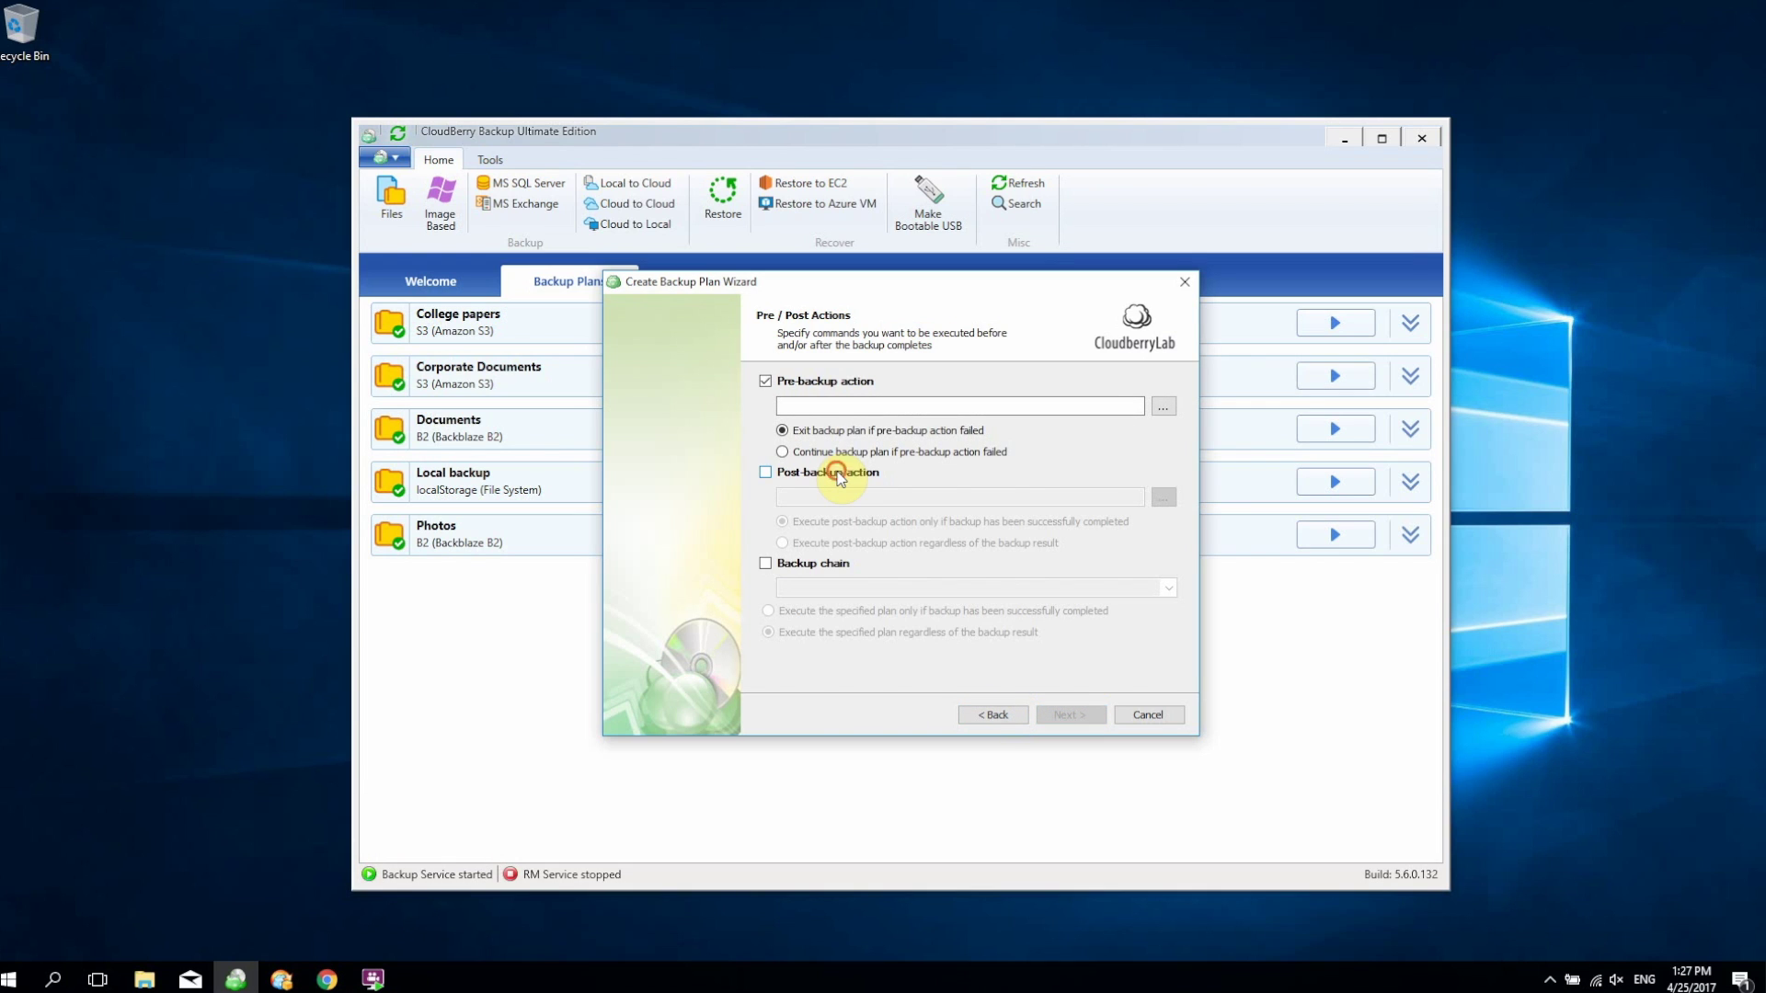
click(838, 474)
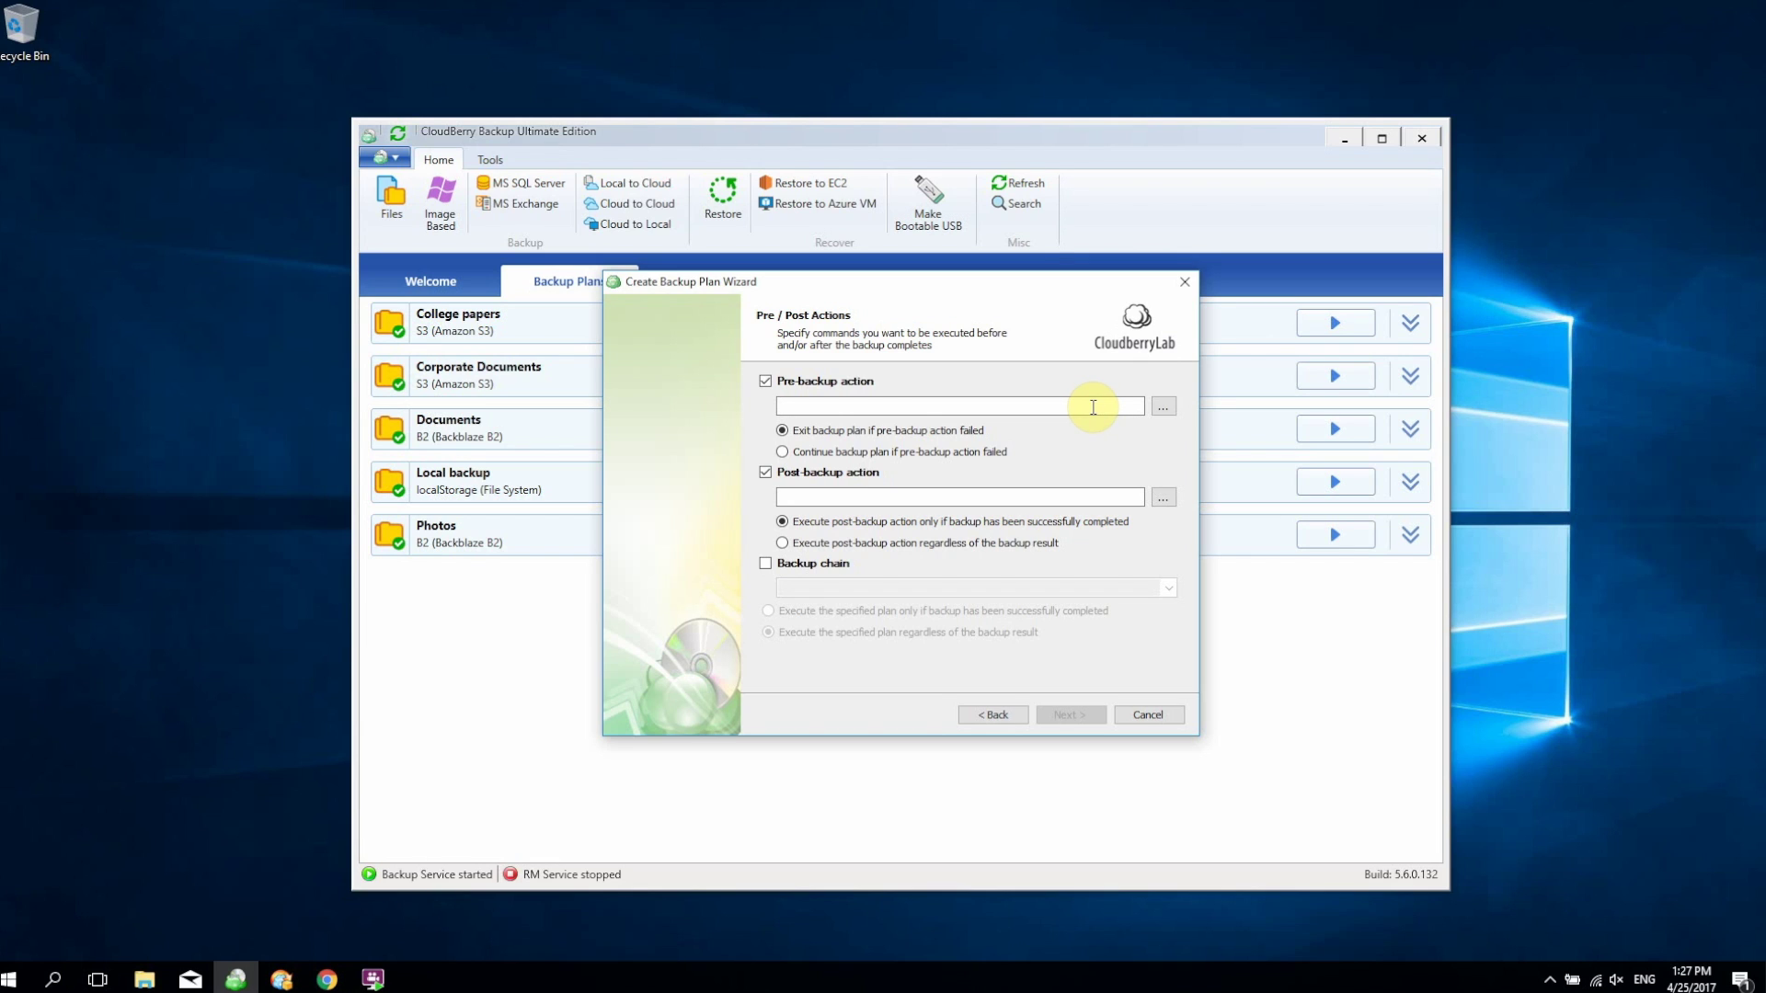
click(828, 380)
click(835, 476)
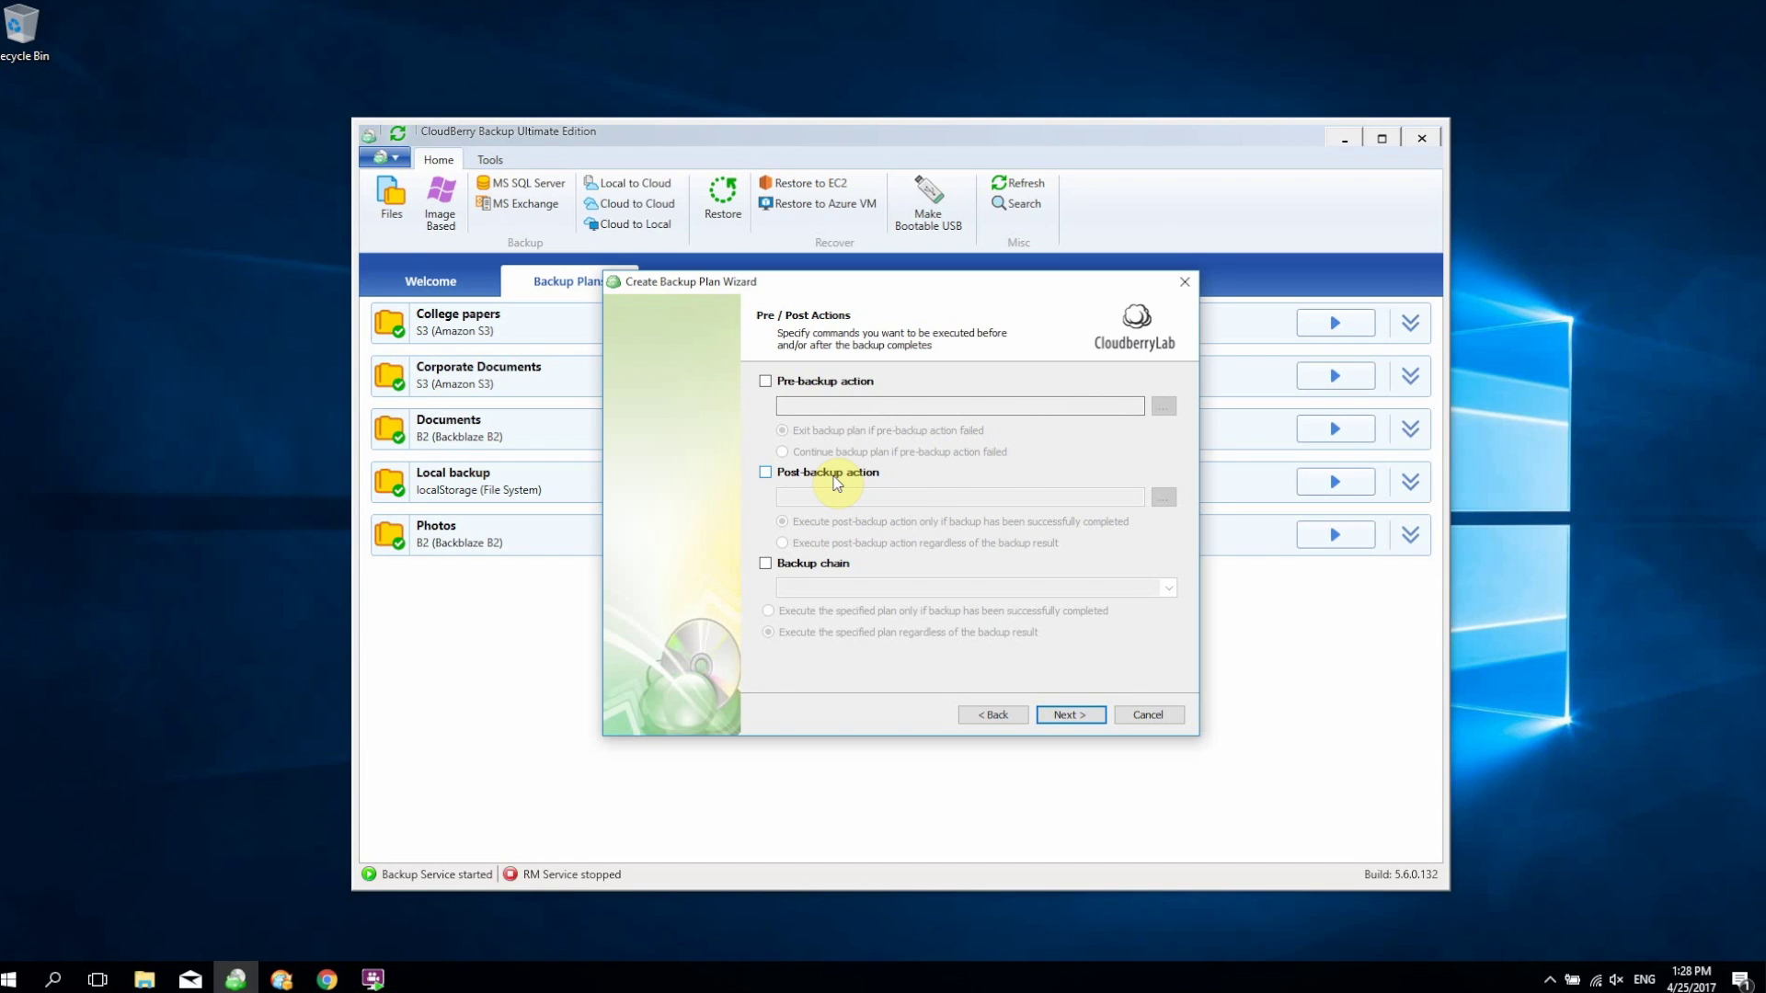
click(792, 564)
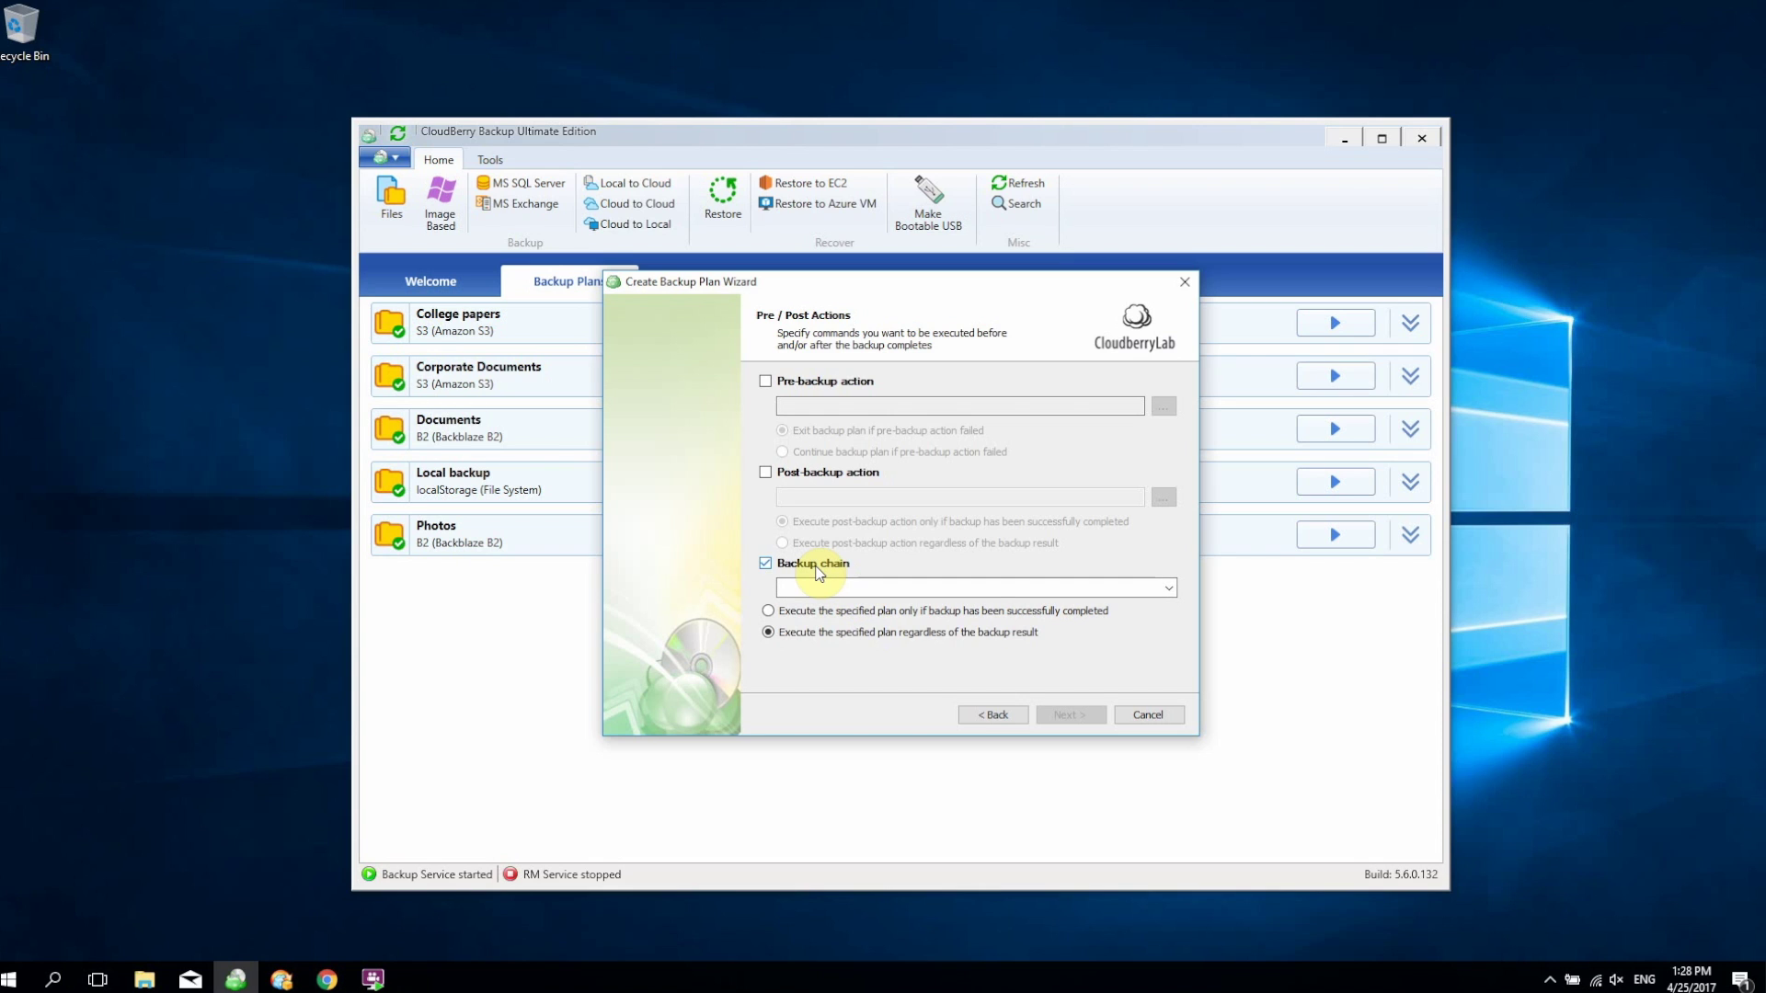
click(817, 570)
click(818, 570)
click(931, 588)
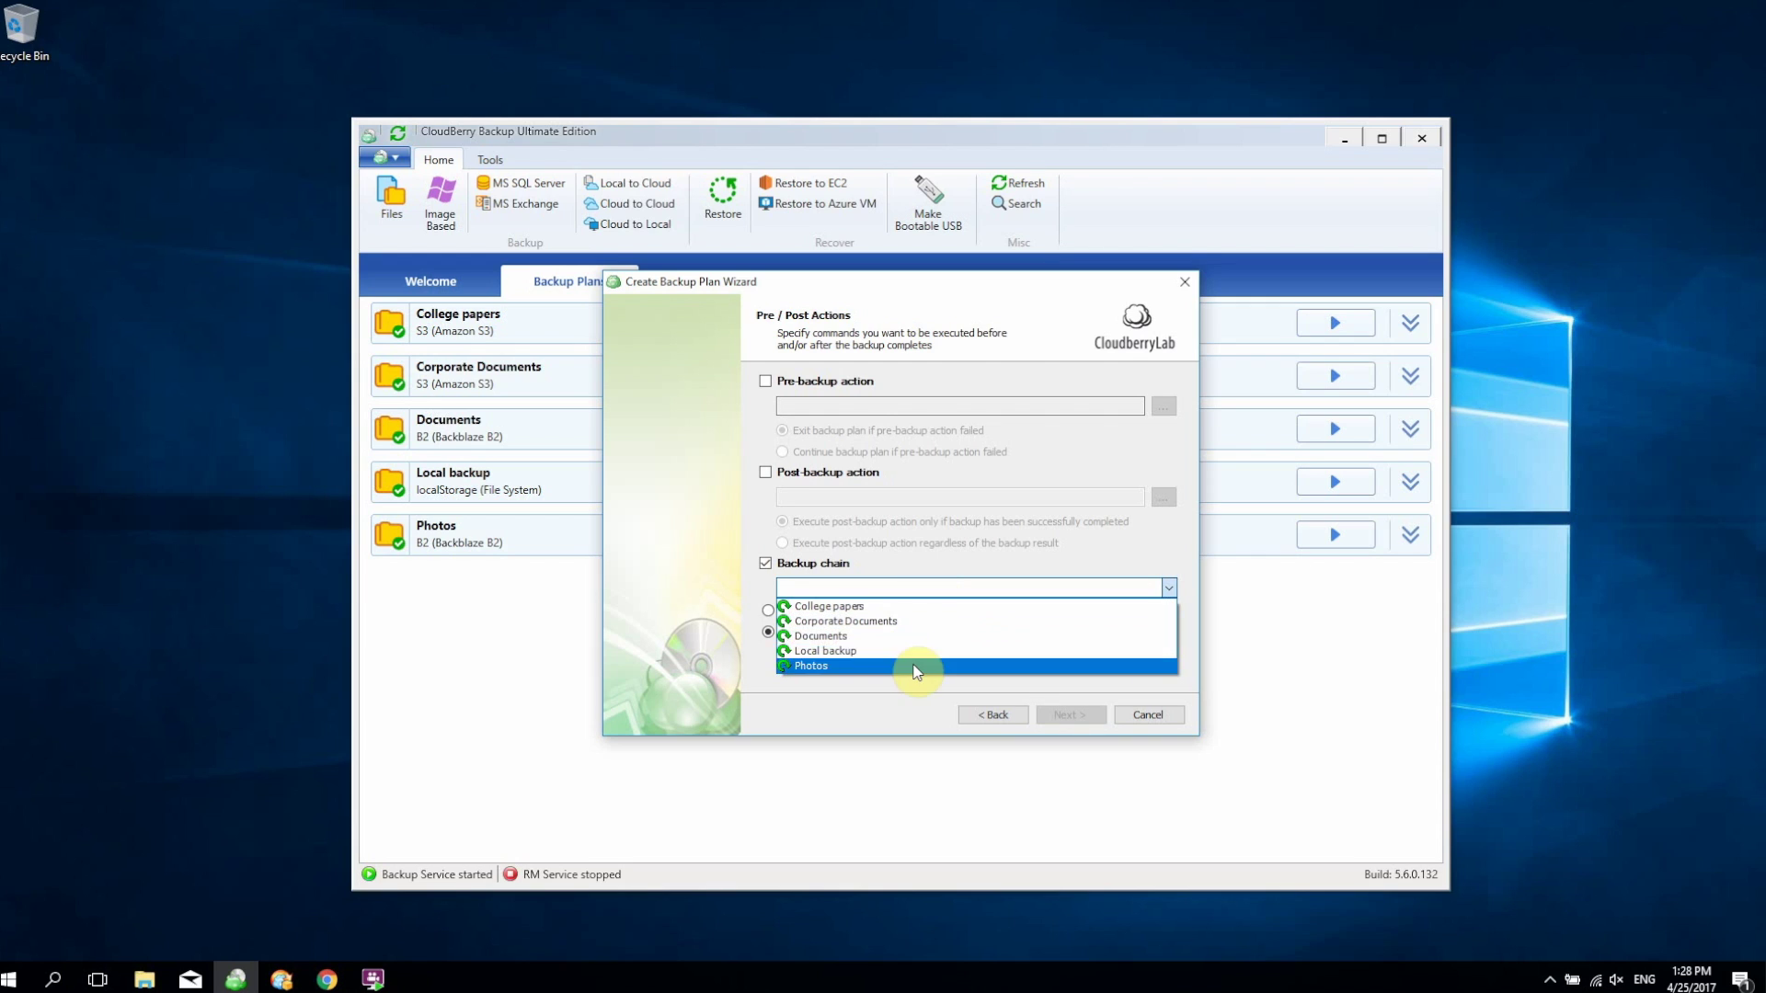
click(915, 668)
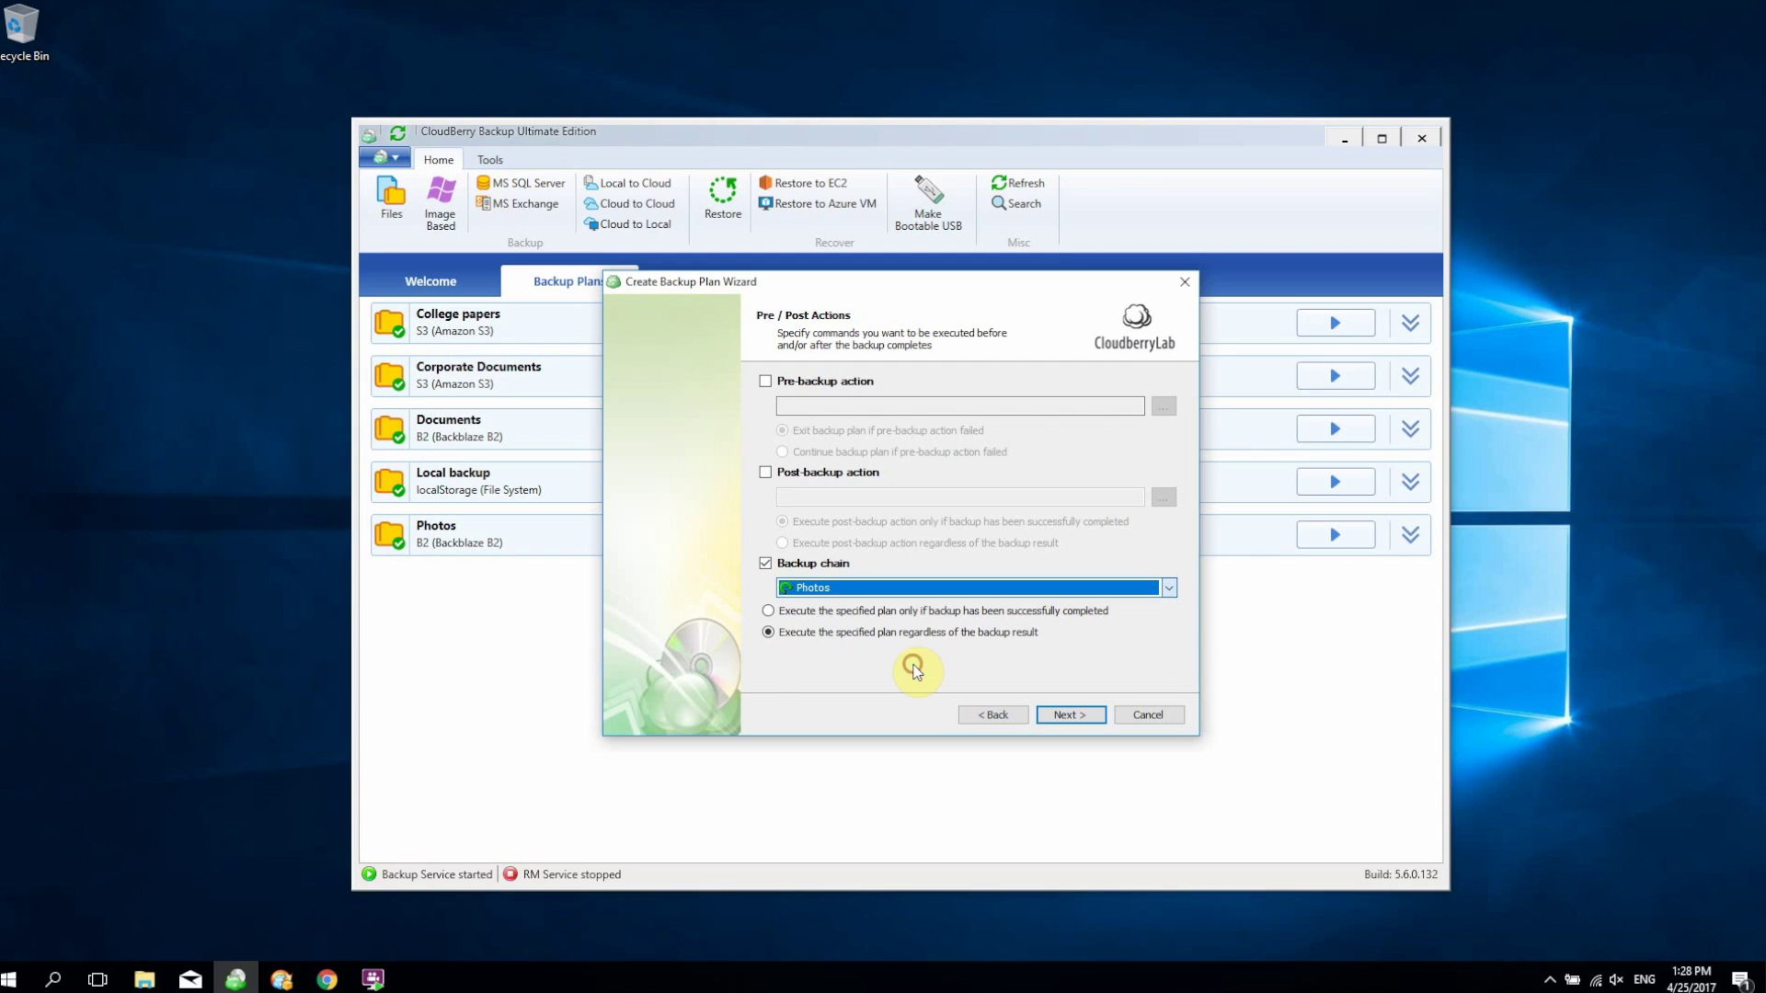
Finish the Desktop files plan with Run backup now, then expand its details in the plan list.
click(1032, 699)
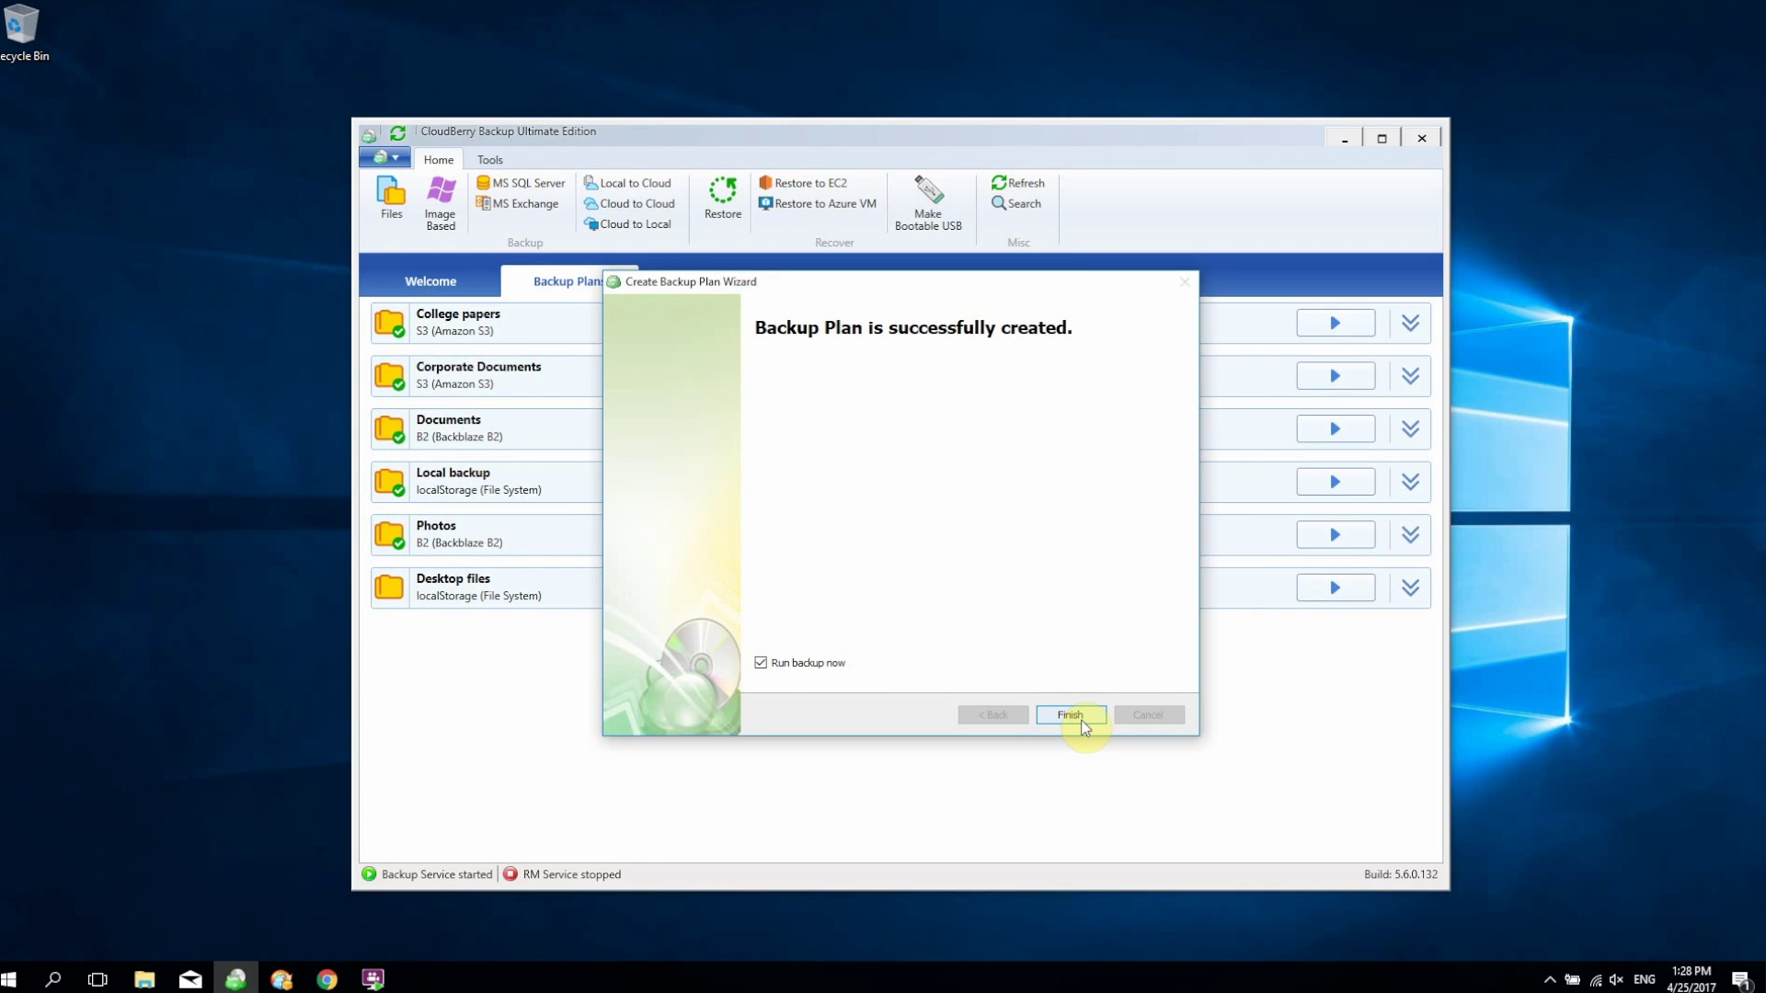
click(1082, 723)
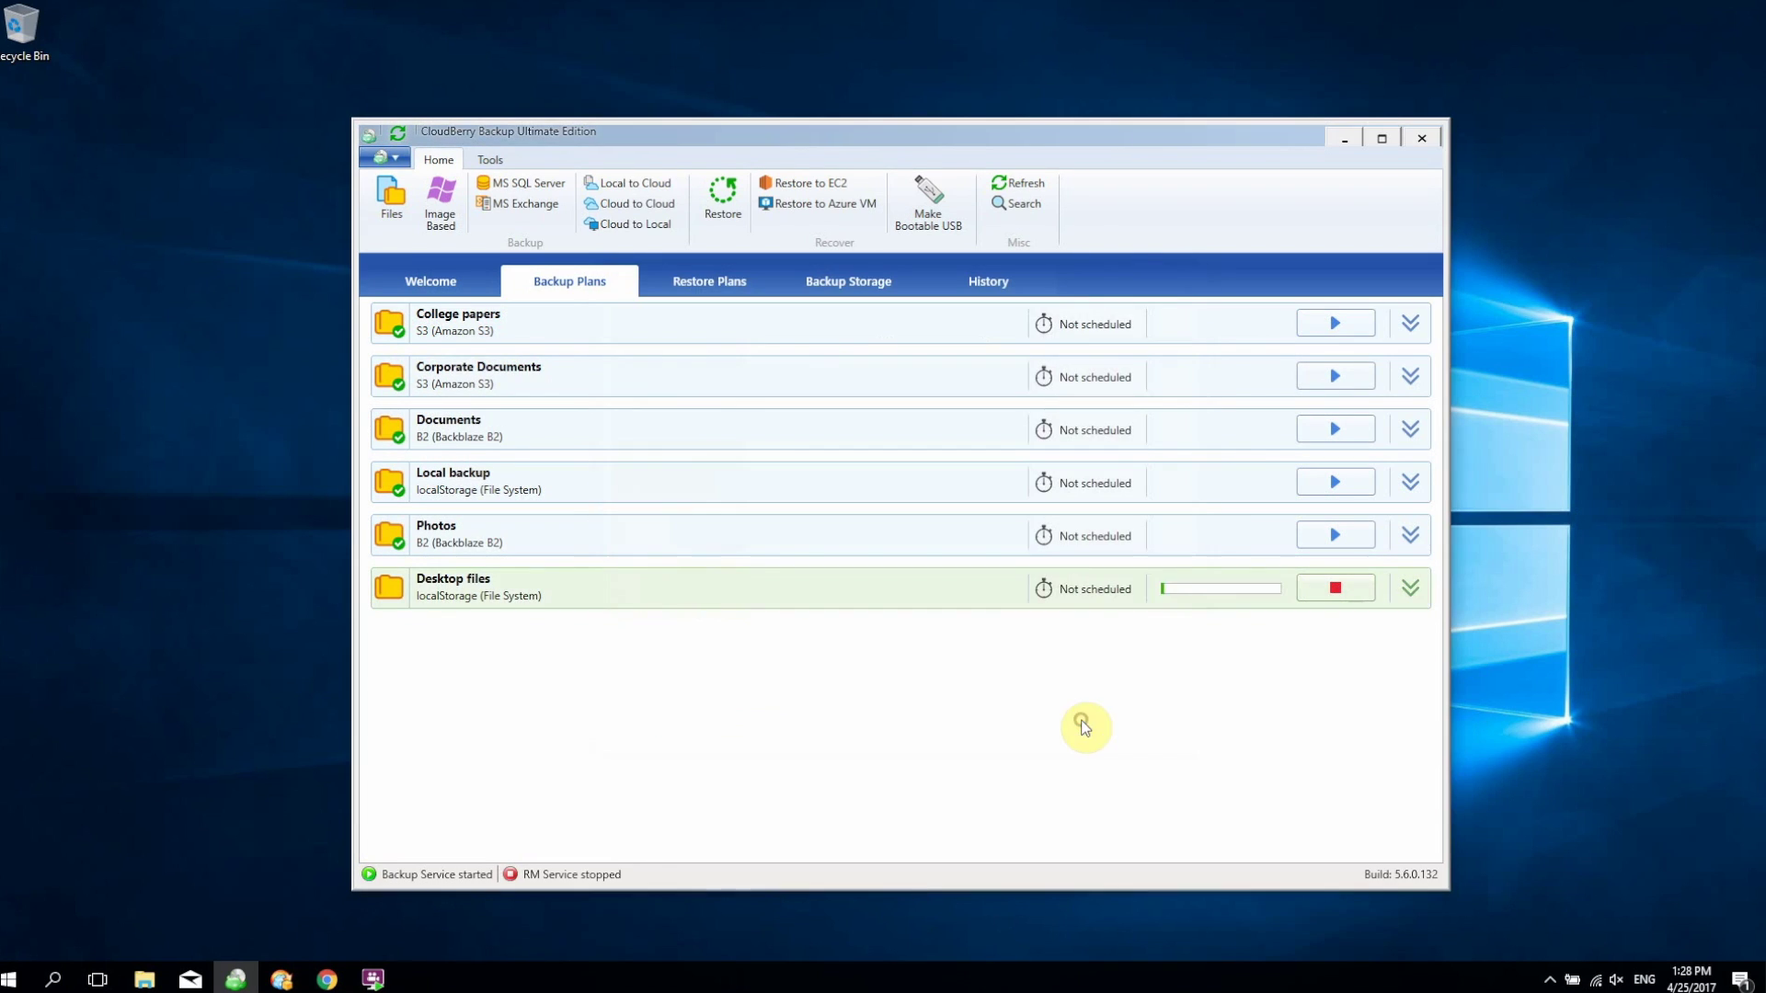
click(1405, 602)
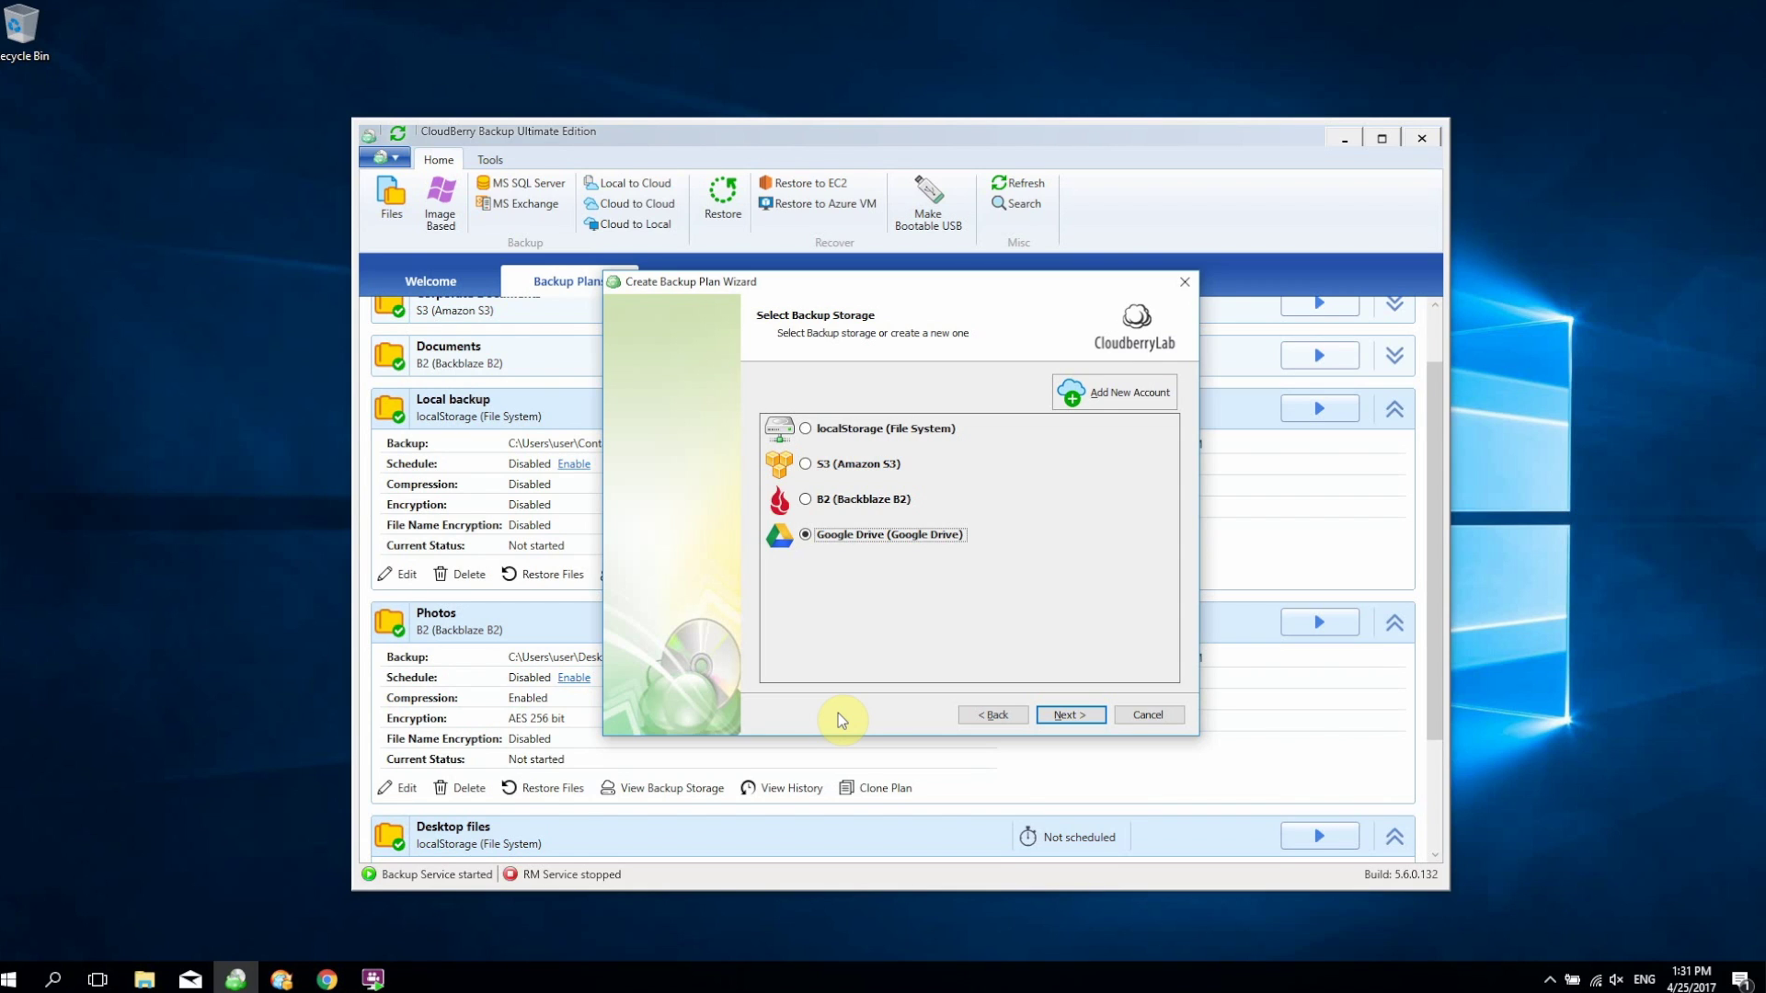
Keep Google Drive and advanced mode, and select the C:\ drive as the backup source.
key(Return)
key(Return)
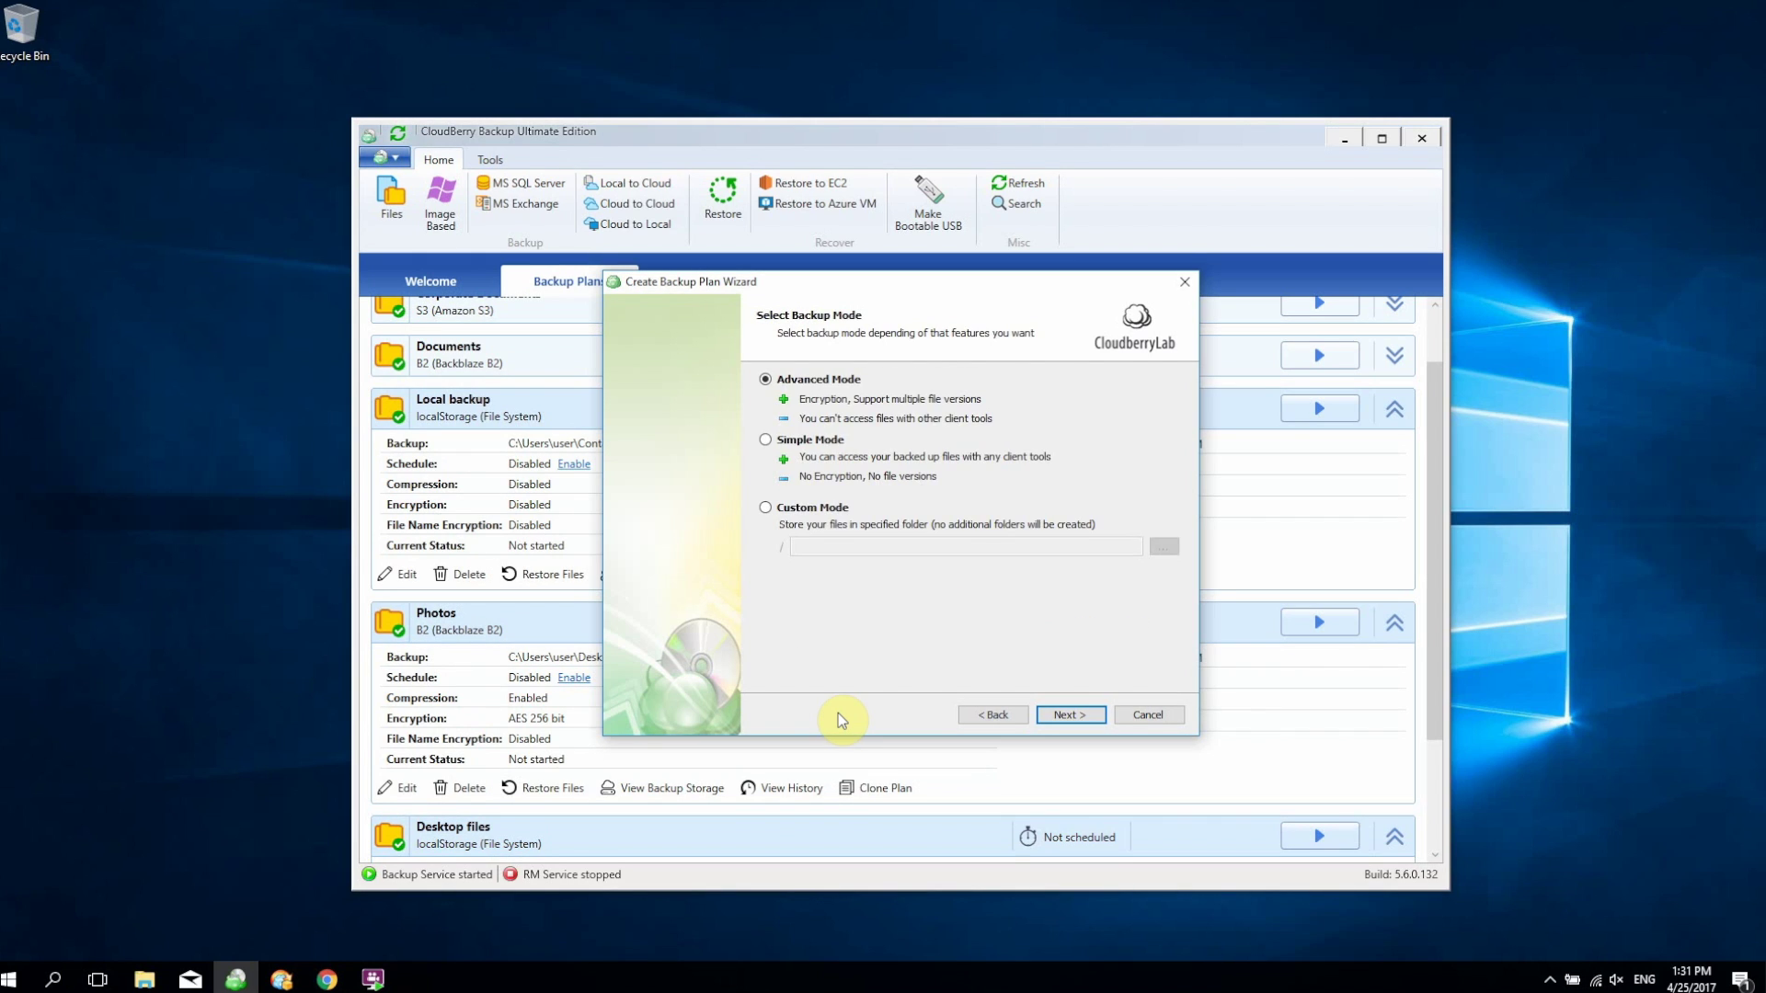
key(Return)
key(Return)
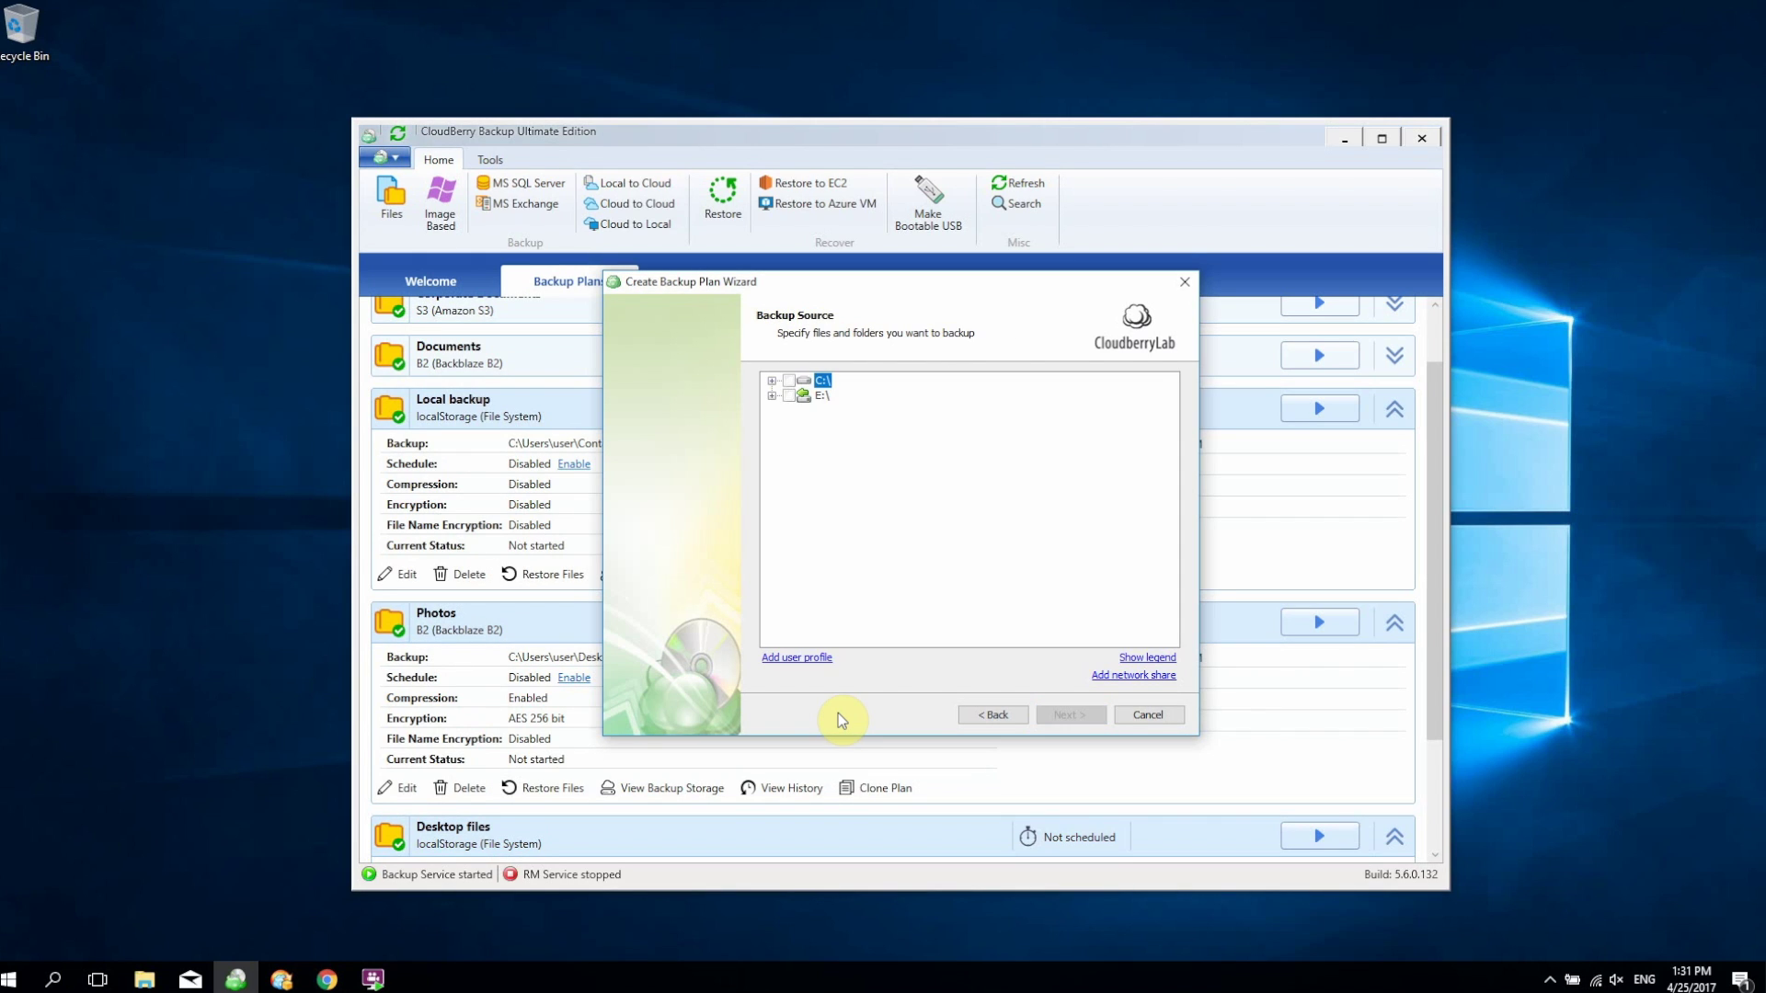
click(790, 381)
key(Return)
key(Return)
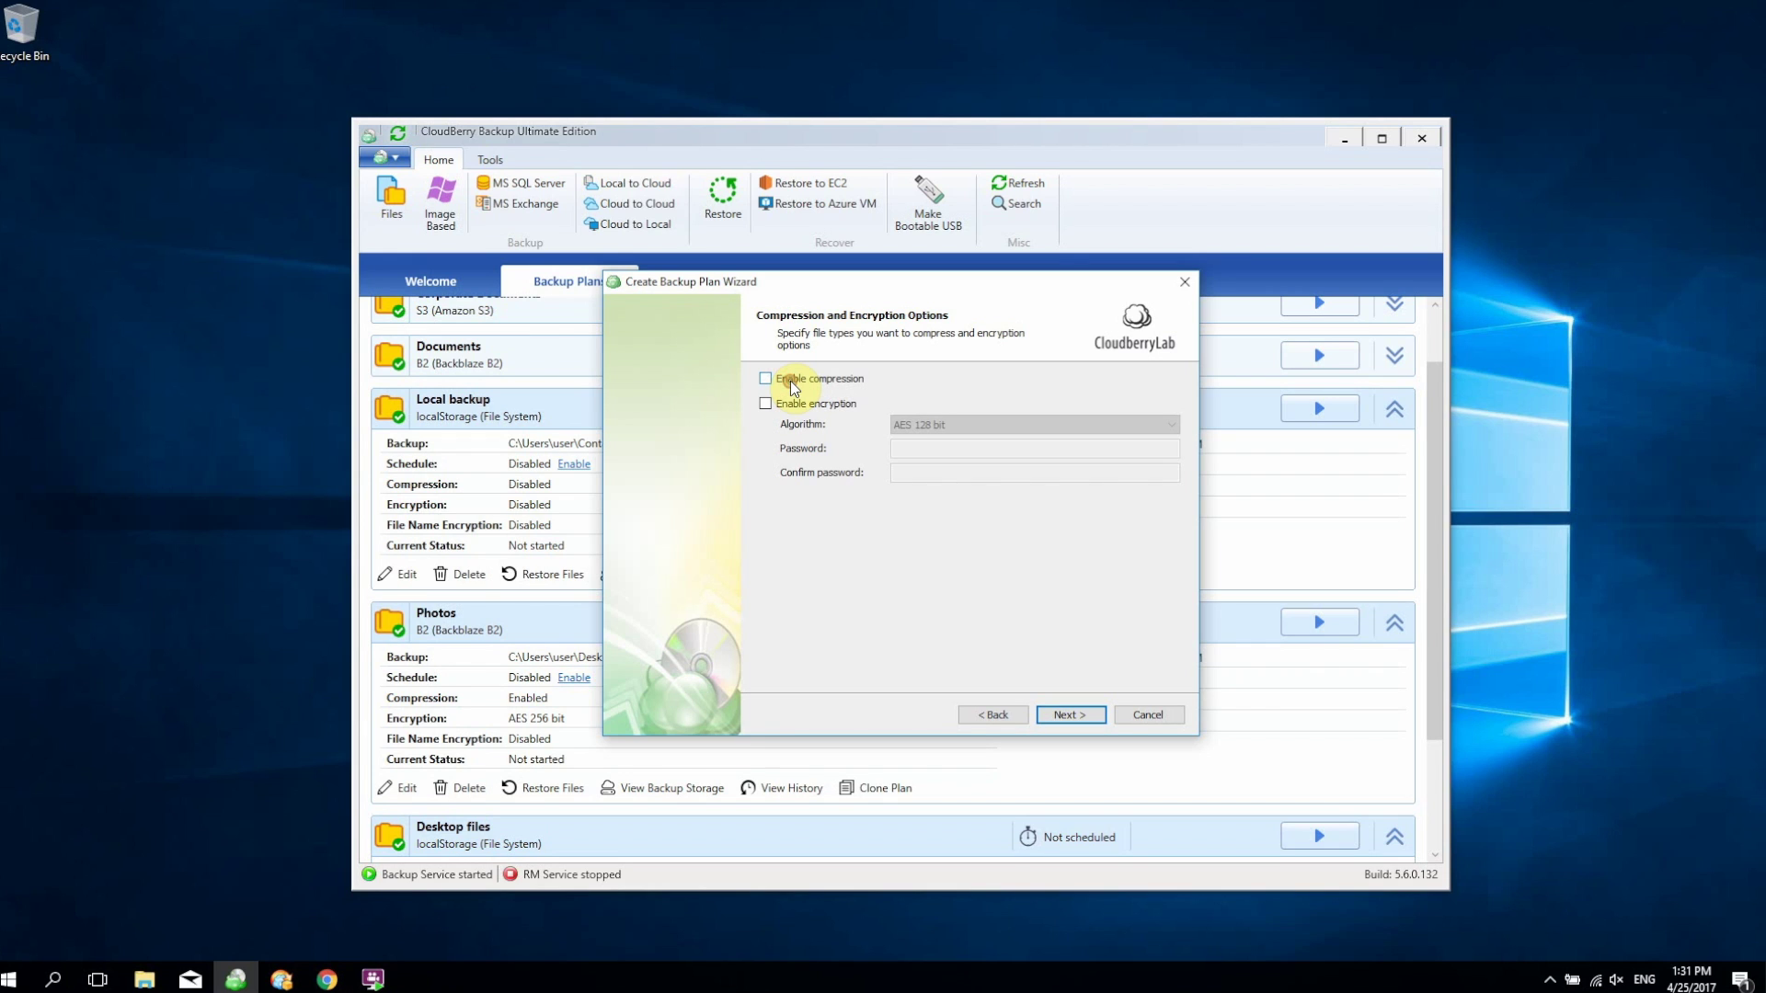
Enable AES 256 bit encryption and begin entering the encryption password.
click(800, 405)
click(1012, 424)
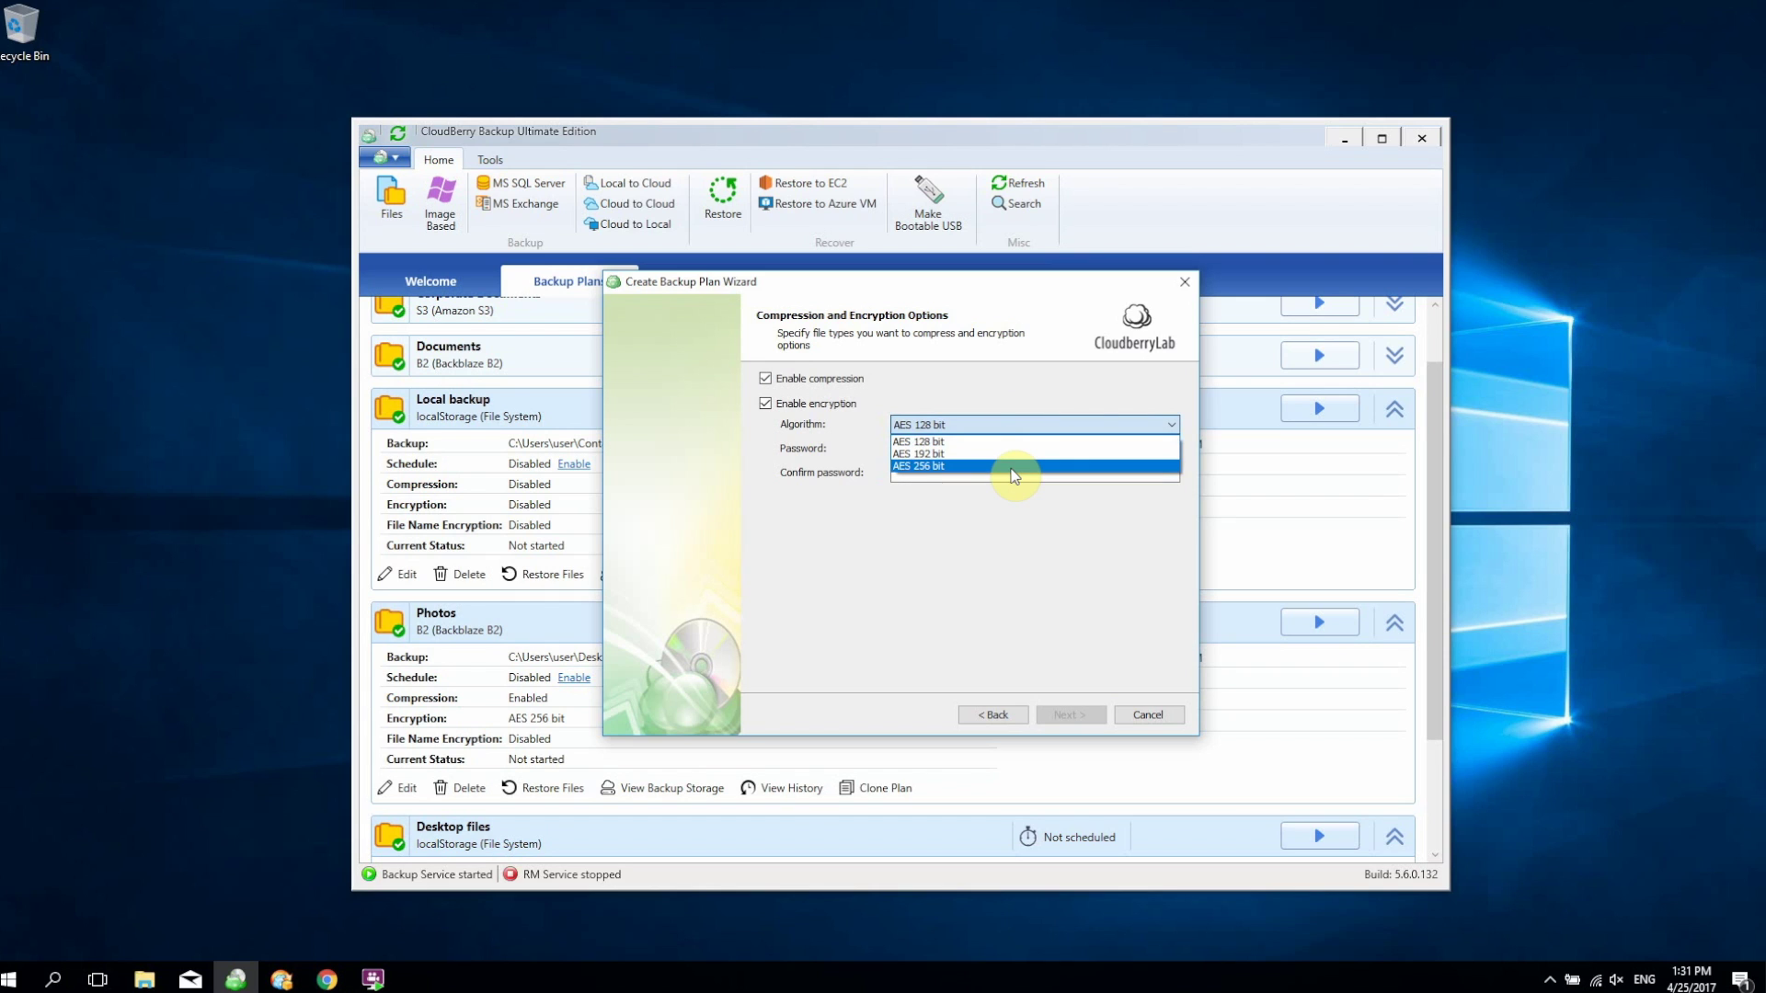
click(1014, 466)
click(983, 448)
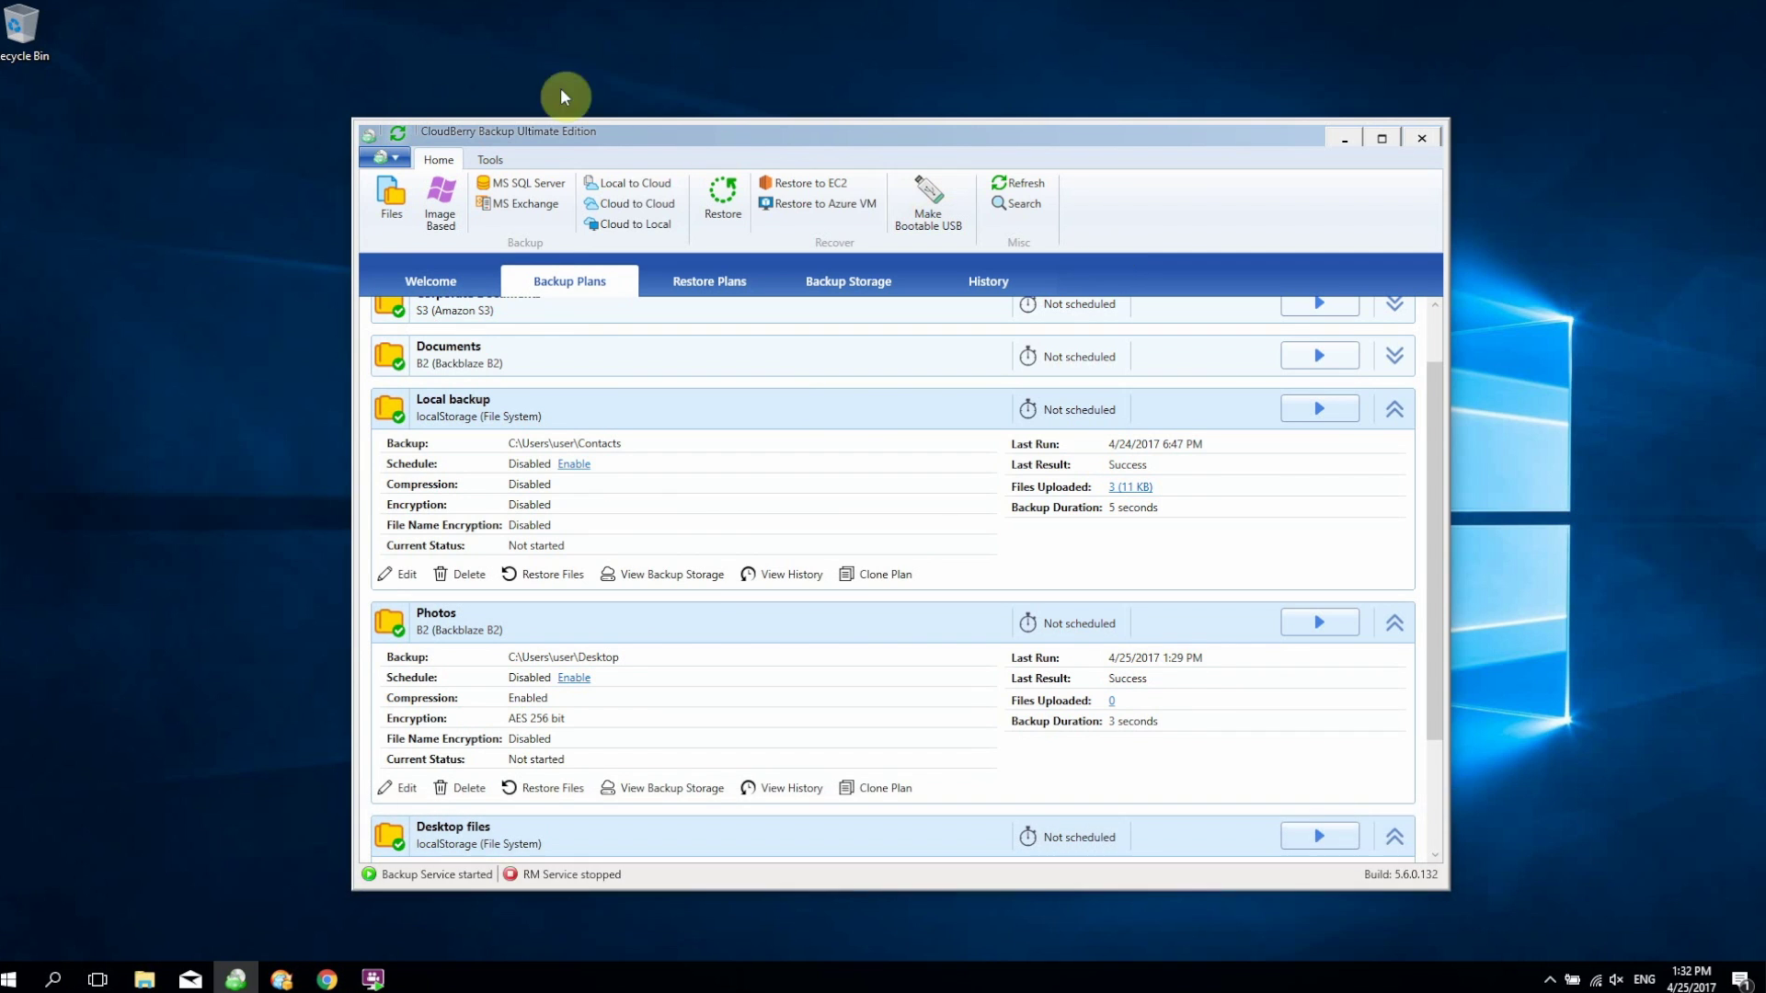
Begin adding a new Minio storage account with the display name 'Minio'.
click(384, 156)
click(459, 189)
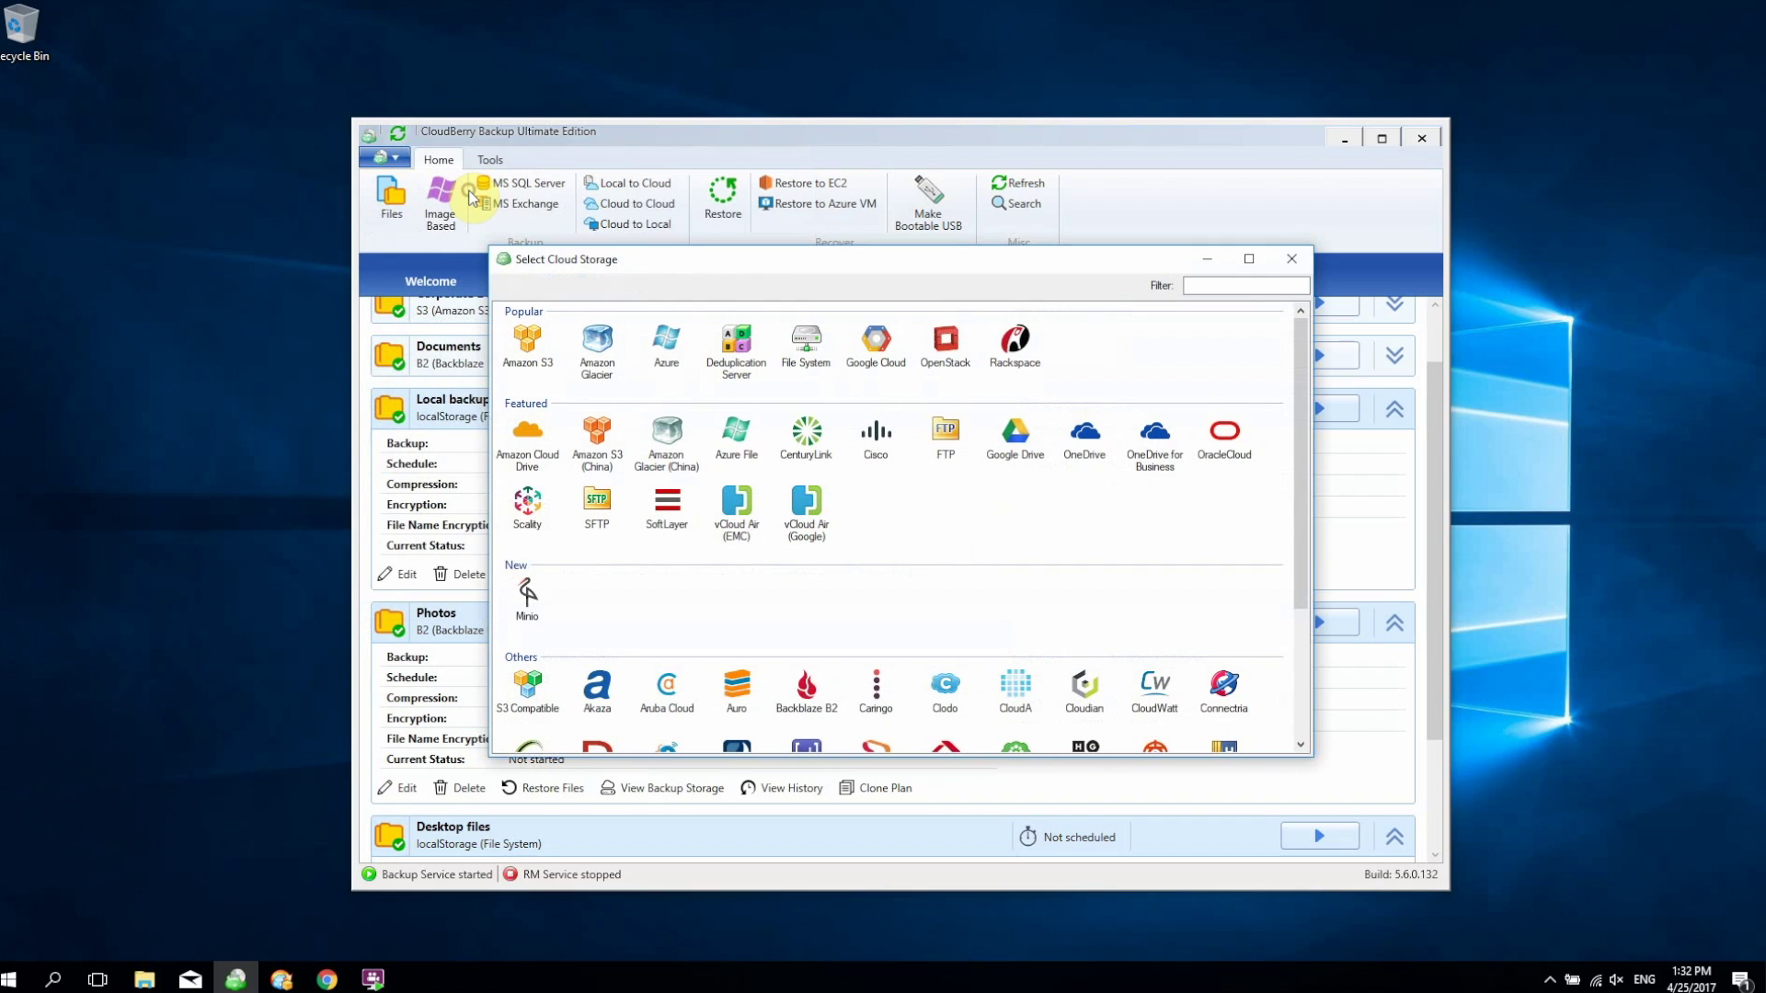
click(528, 594)
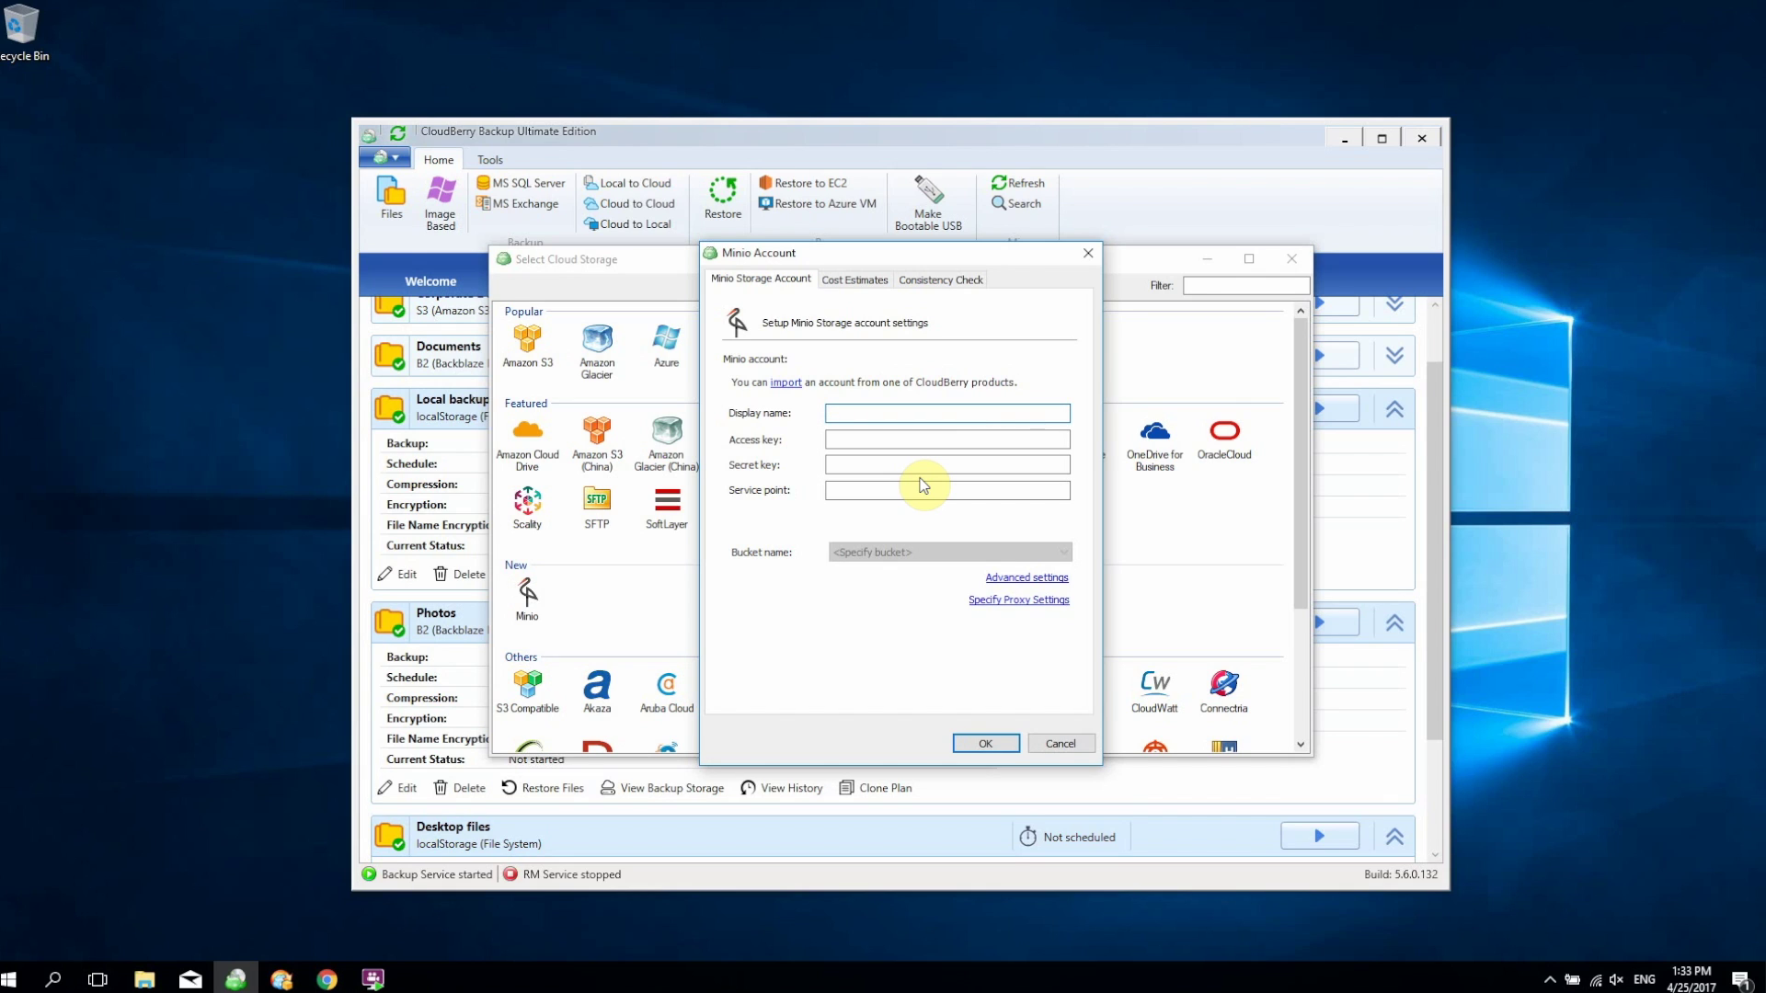
text(Minio)
key(Tab)
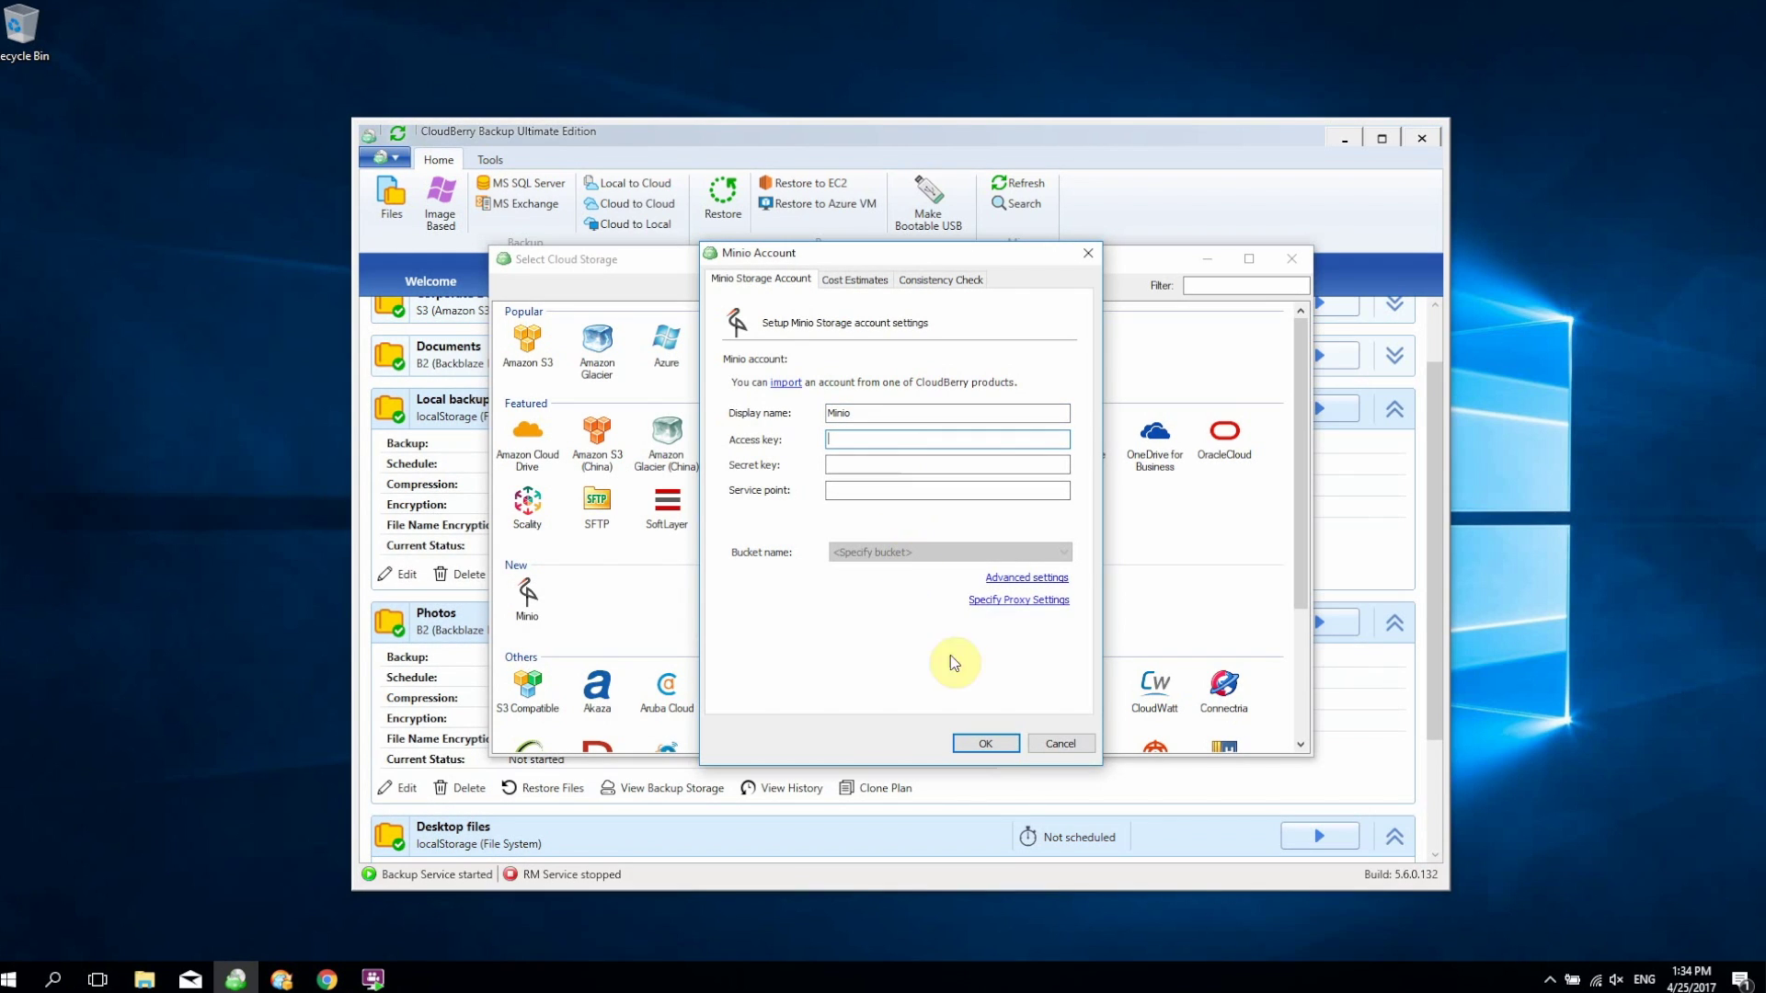
Cancel the Minio setup, then start a Backblaze B2 plan with block level backup enabled.
click(1057, 744)
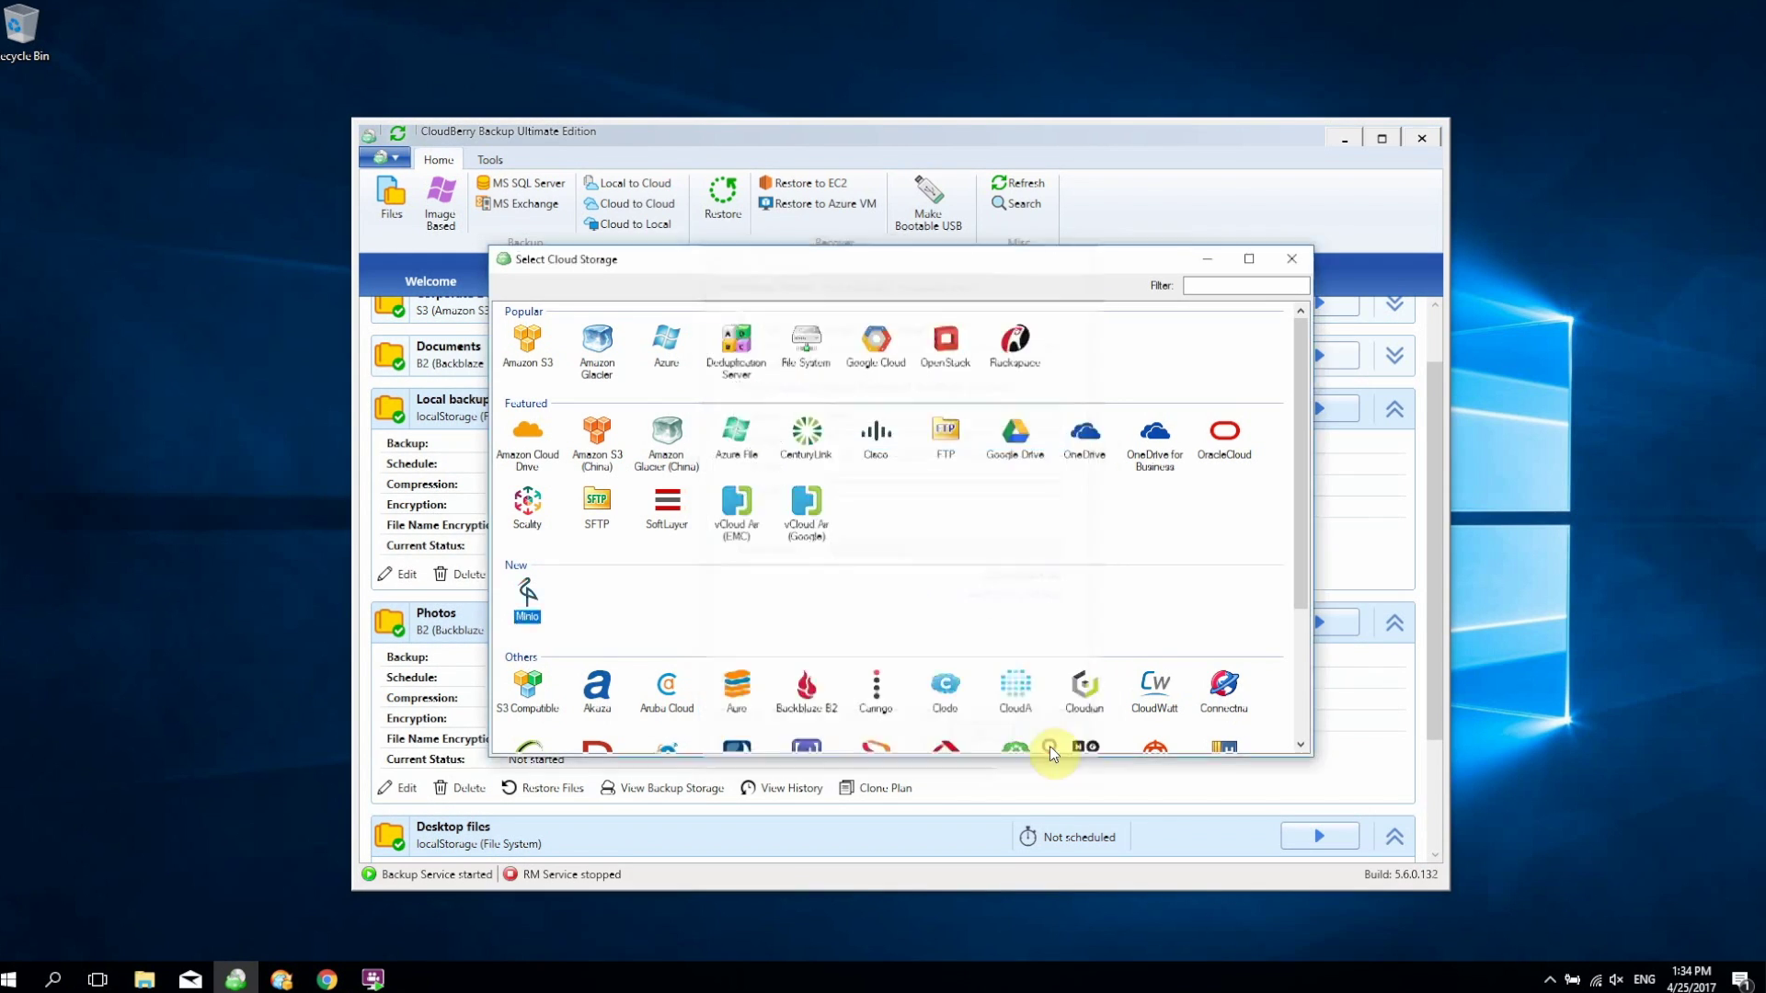
click(1292, 258)
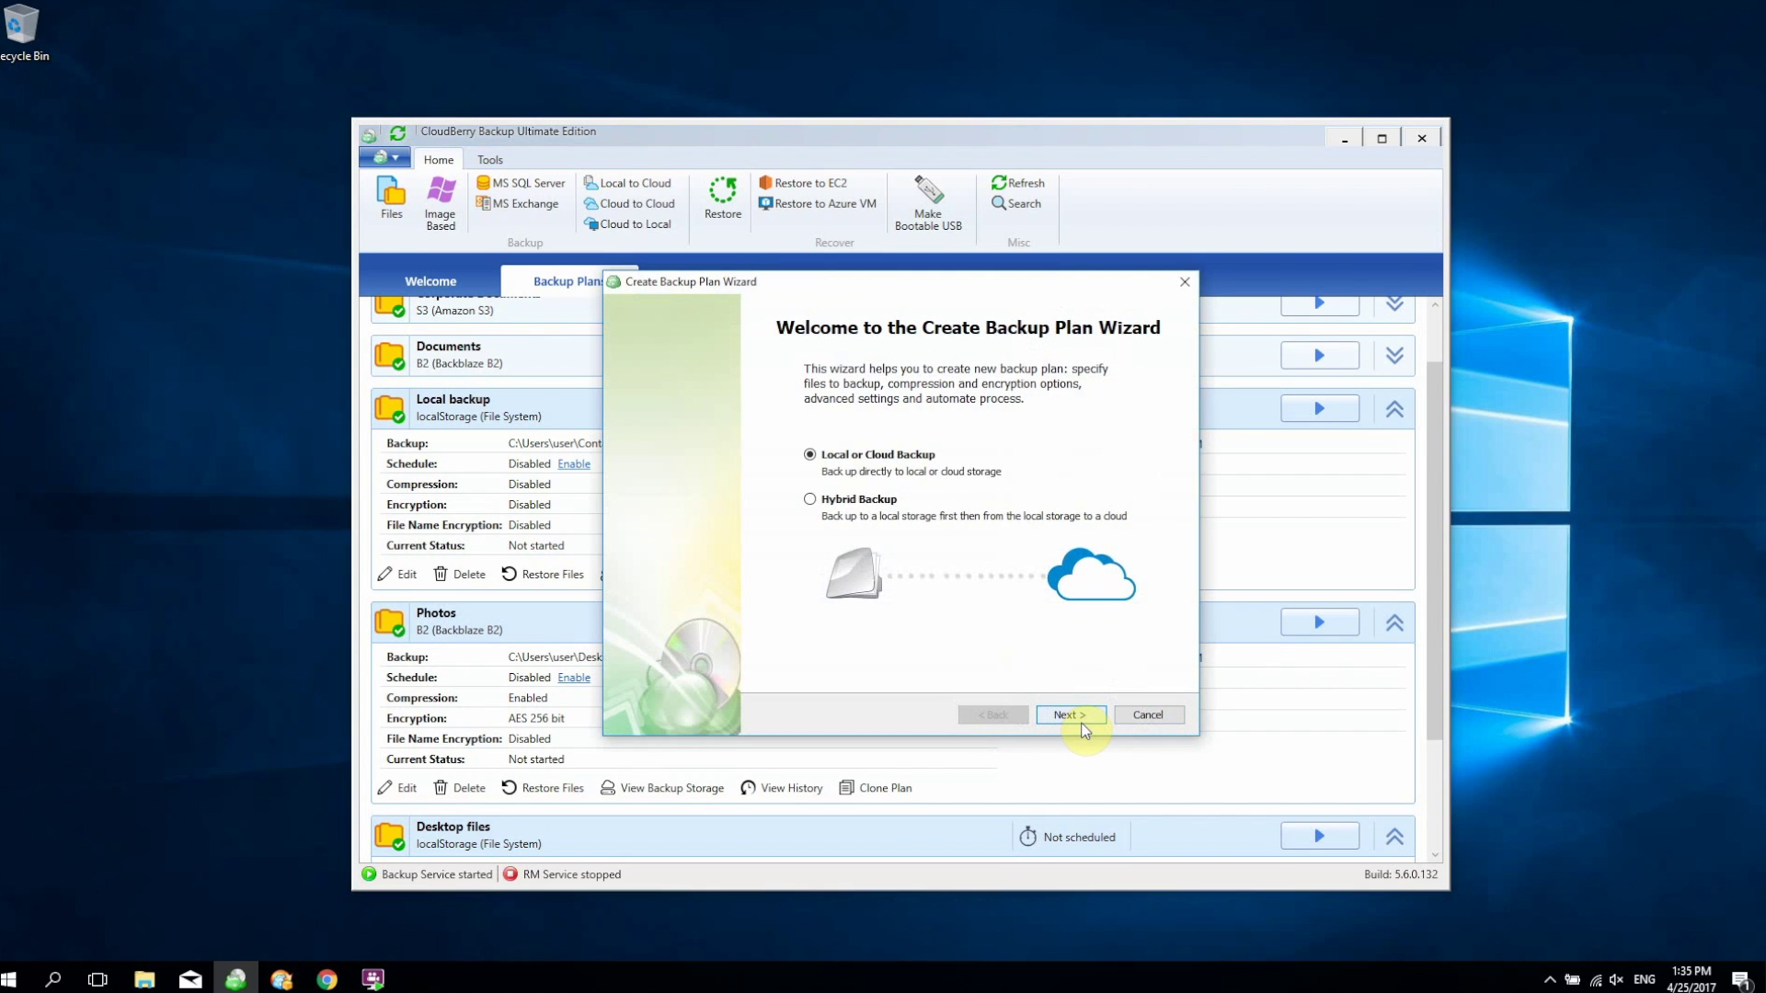
click(1078, 719)
click(858, 502)
key(Return)
key(Return)
key(Return)
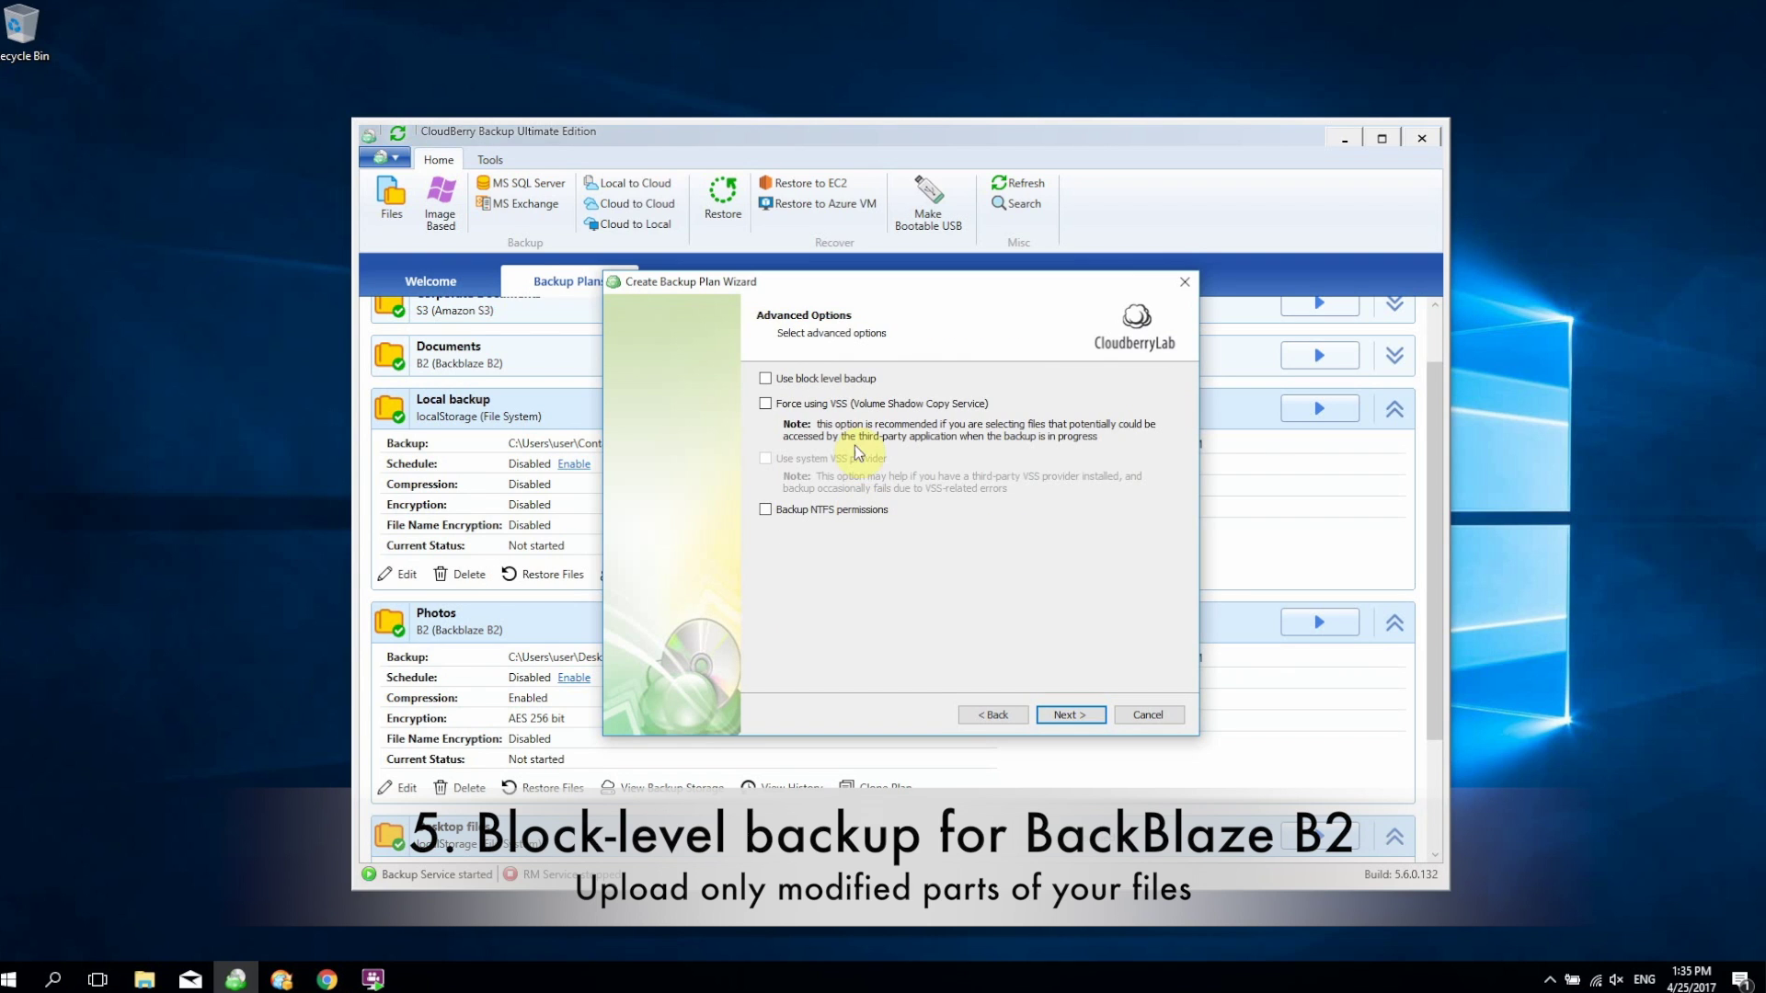
click(815, 378)
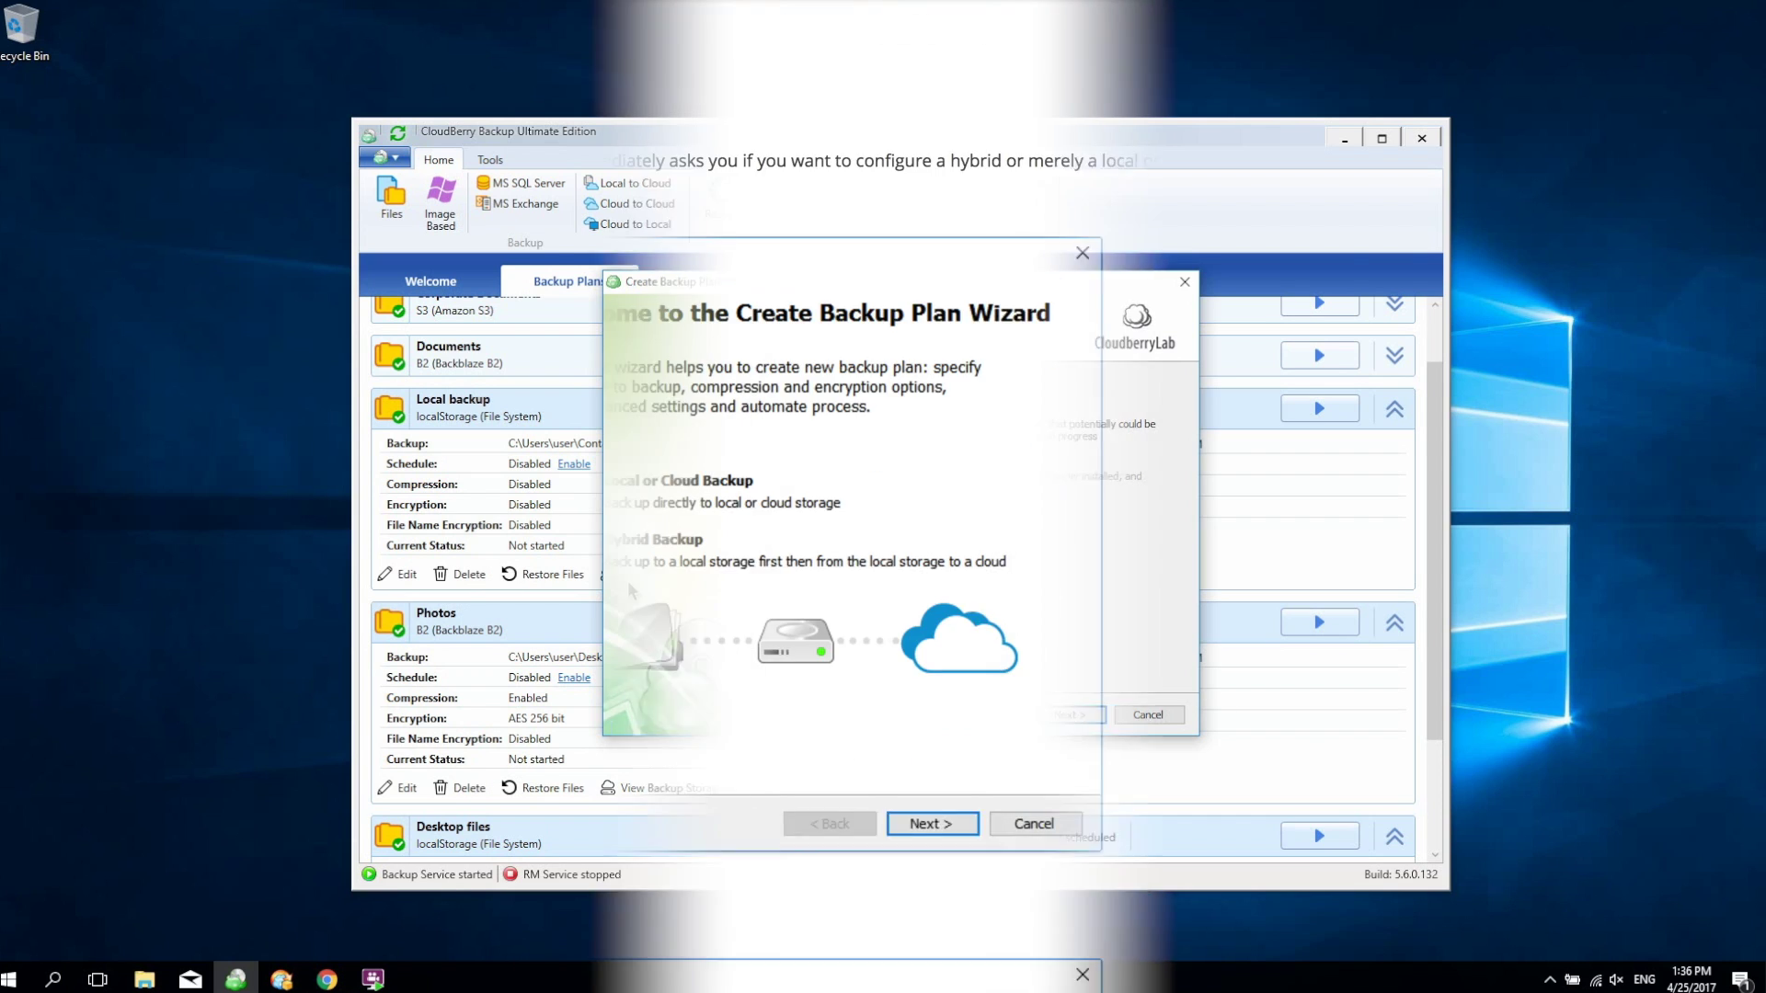
Skim the block-level backup article, then go to the CloudBerry Backup Windows product page.
scroll(627, 581, down, 15)
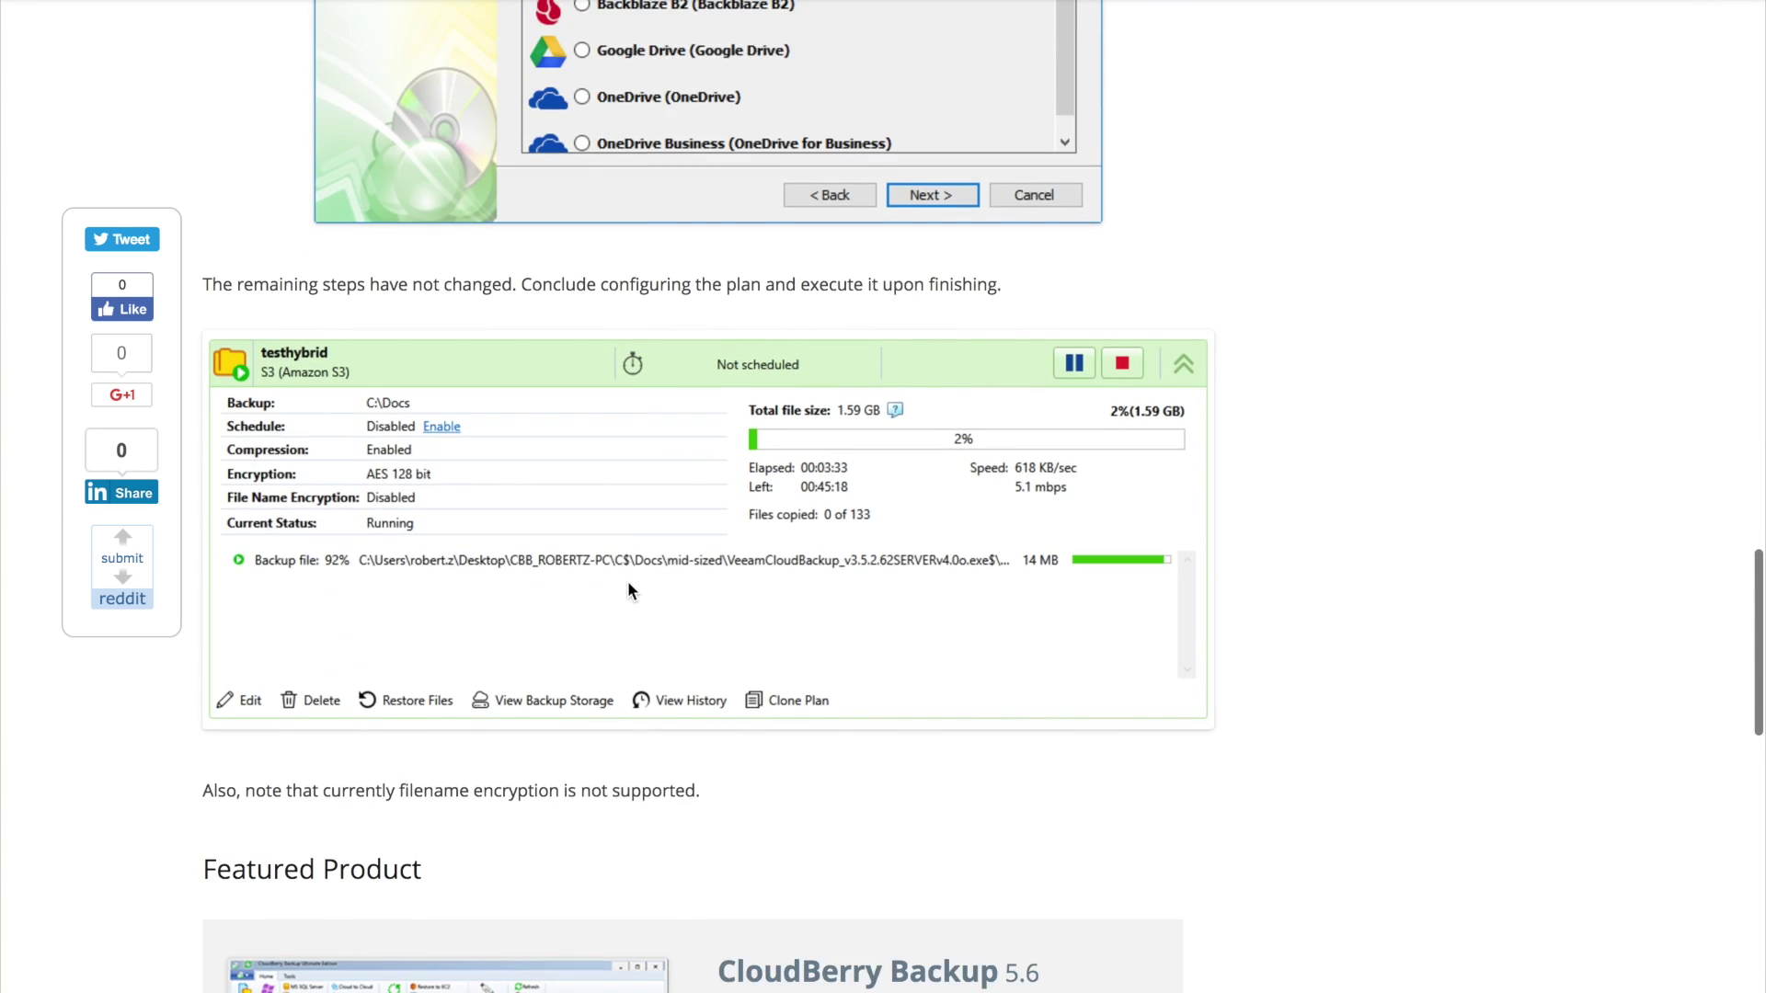
scroll(627, 581, down, 3)
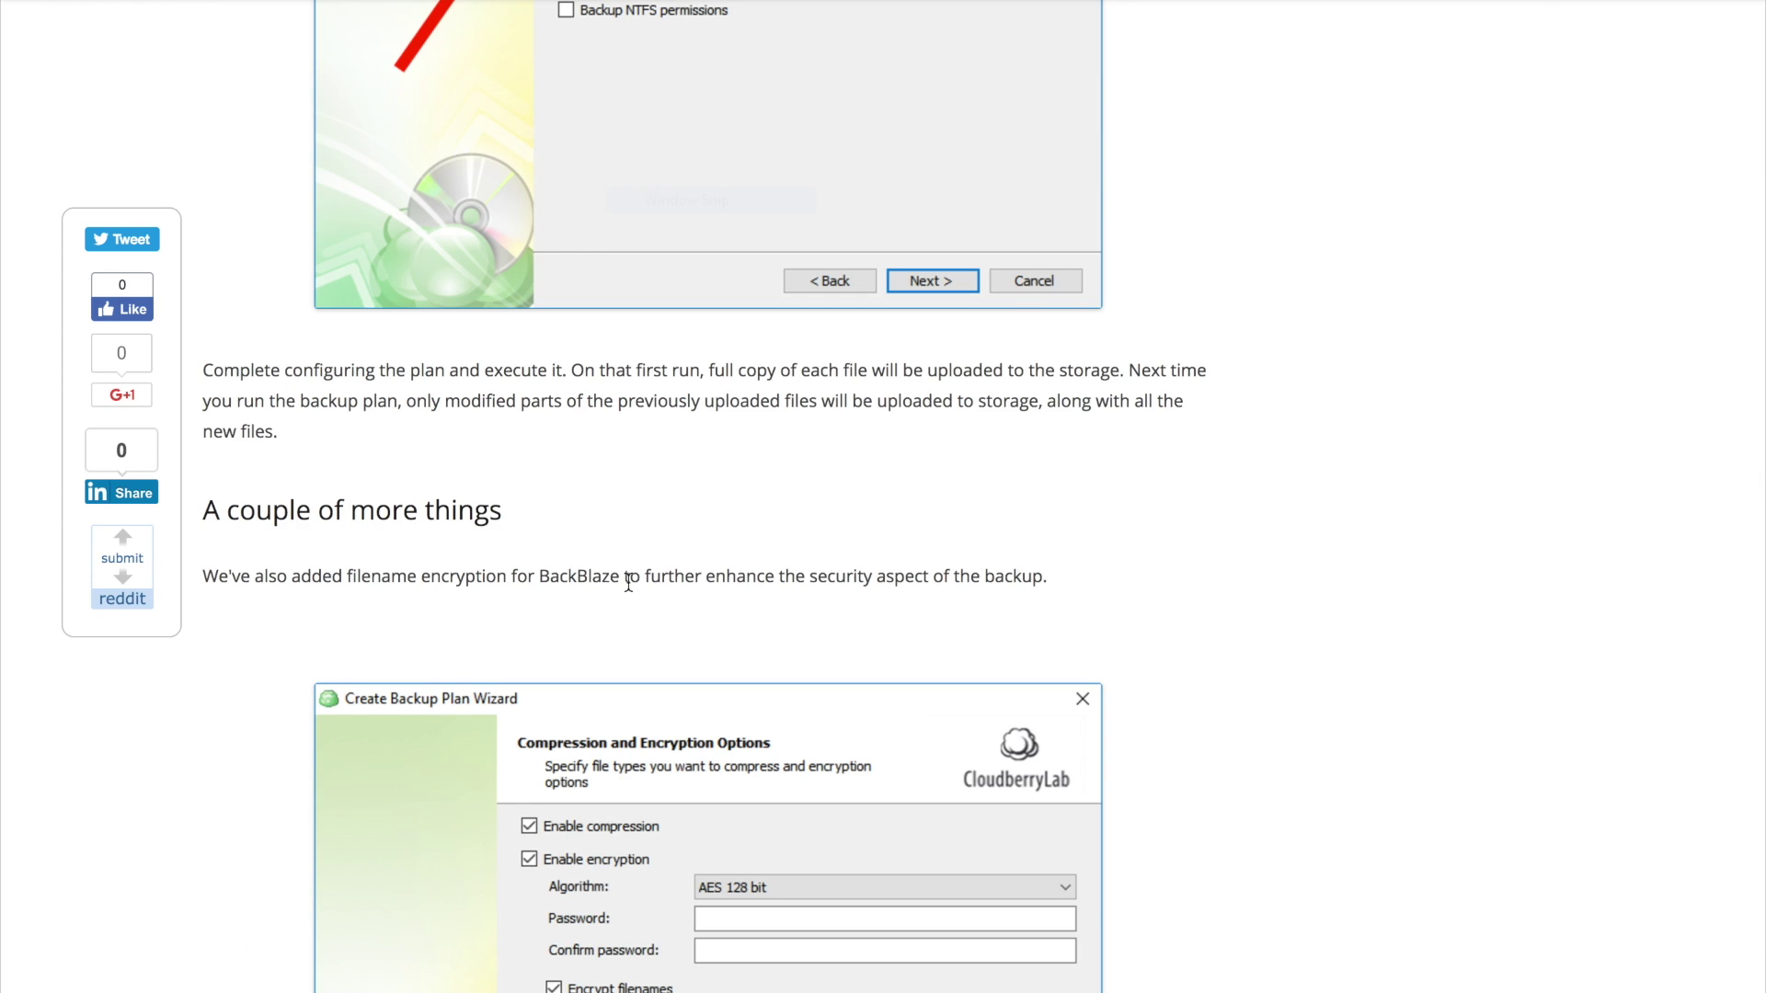
scroll(628, 583, up, 20)
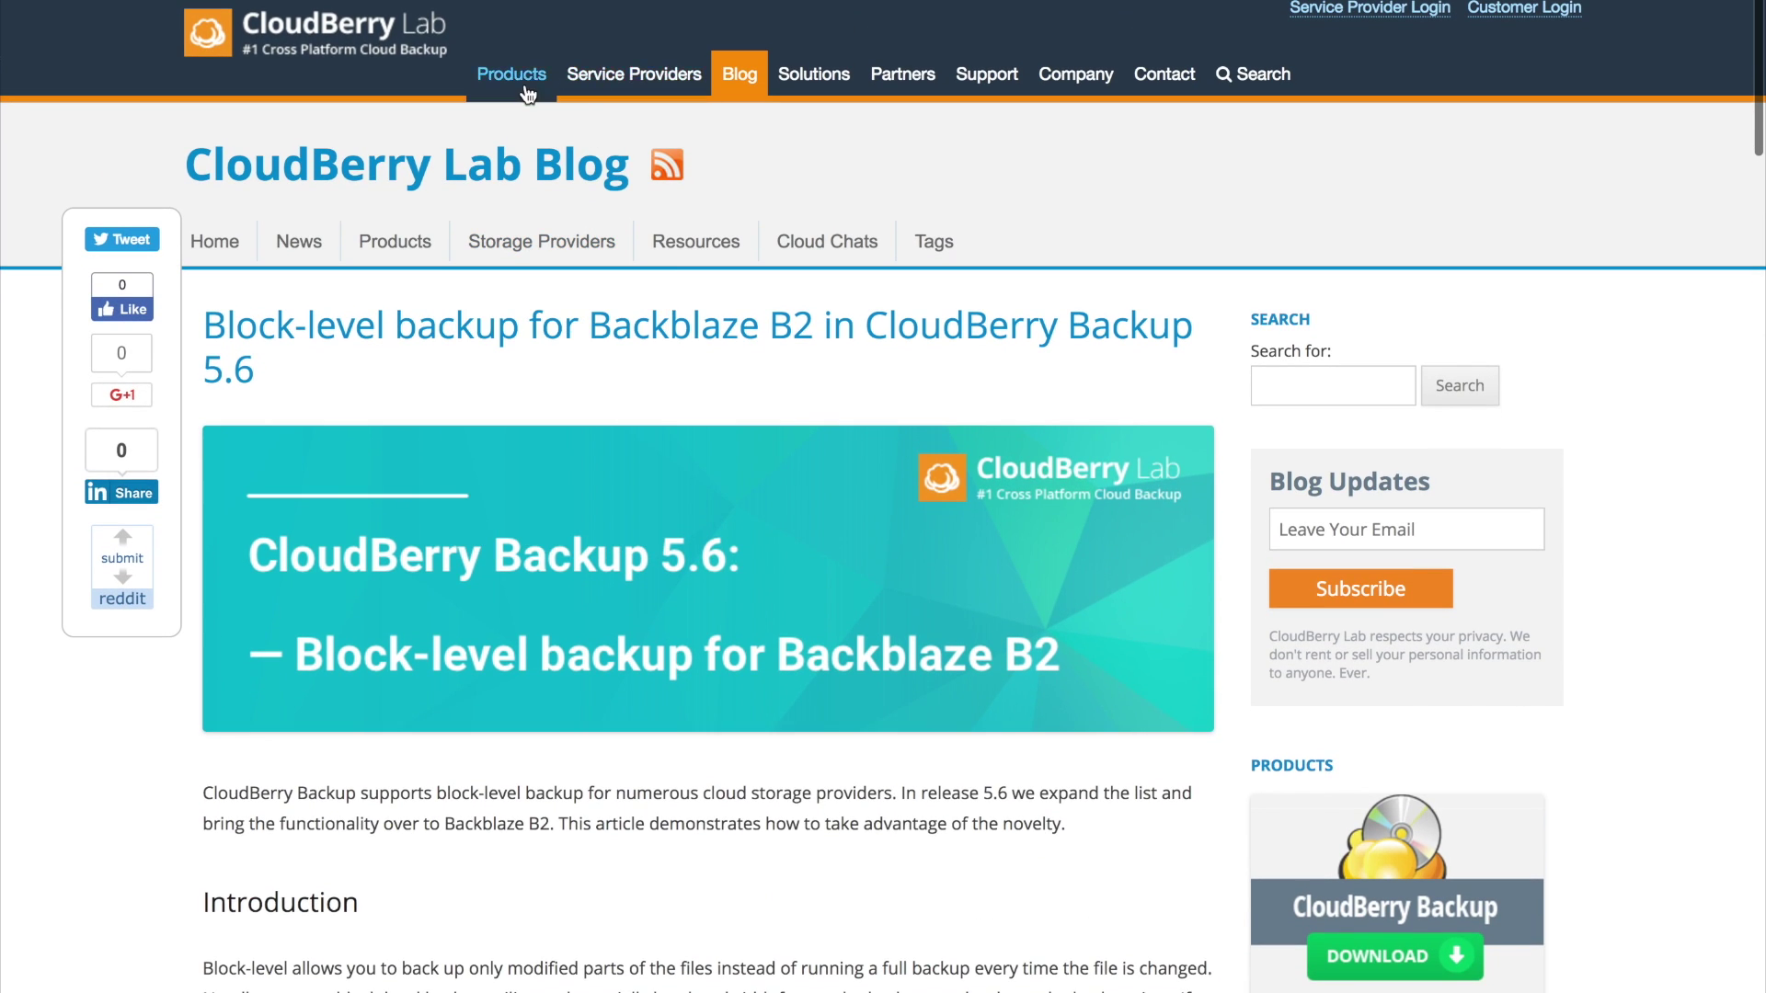
mouse_move(511, 73)
click(241, 236)
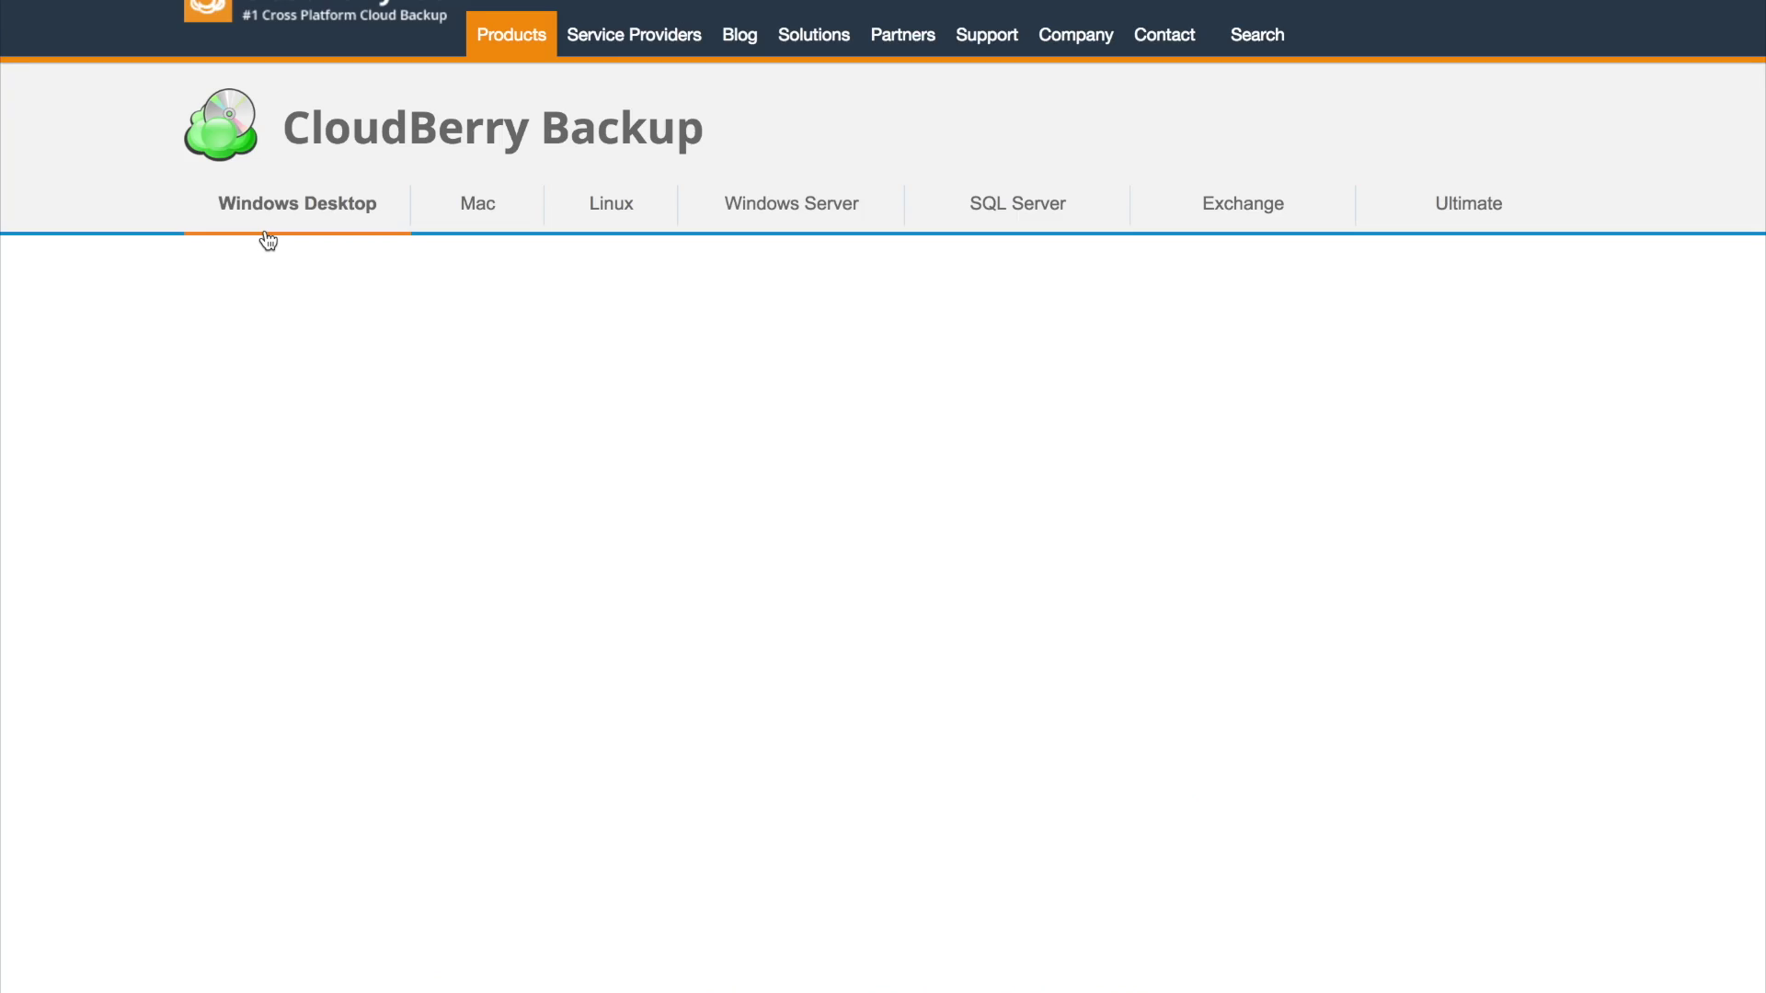